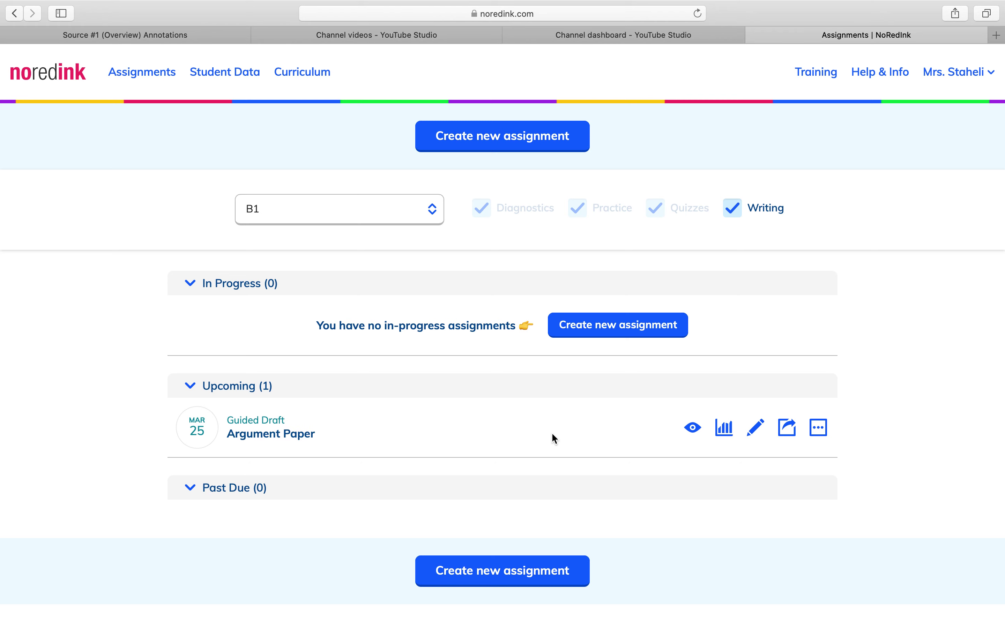
# Open the student preview of the Argument Paper assignment and advance its tutorial to the three parts of an argumentative essay.
pyautogui.click(692, 428)
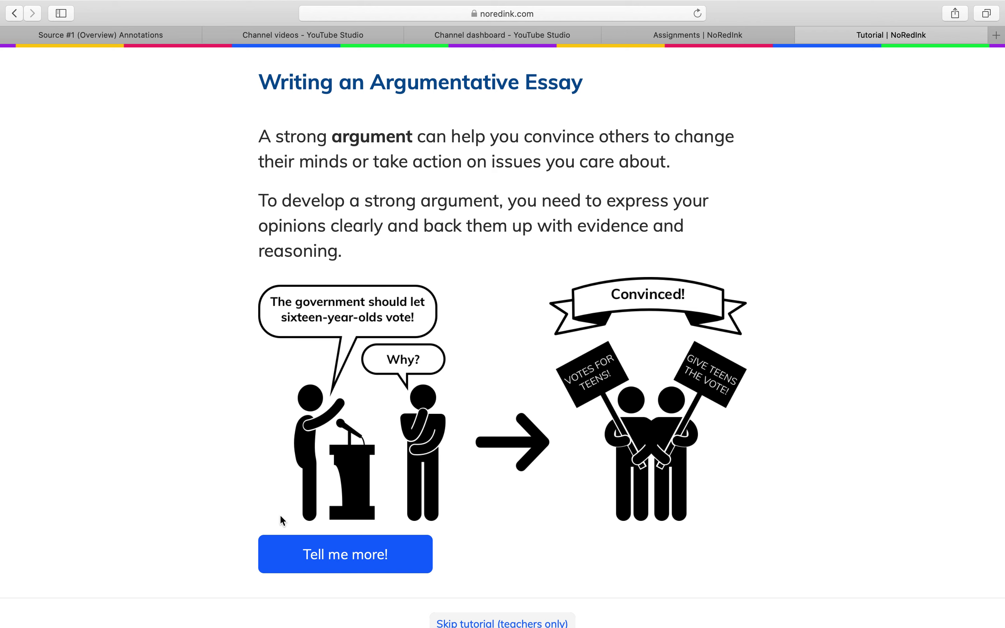
pyautogui.click(346, 564)
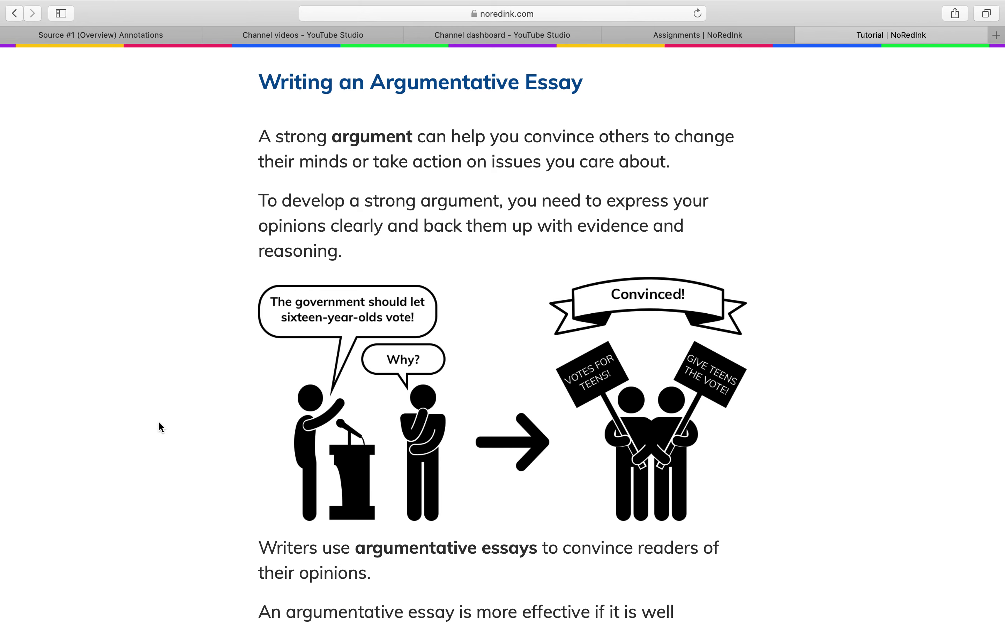
pyautogui.scroll(-4, 161, 428)
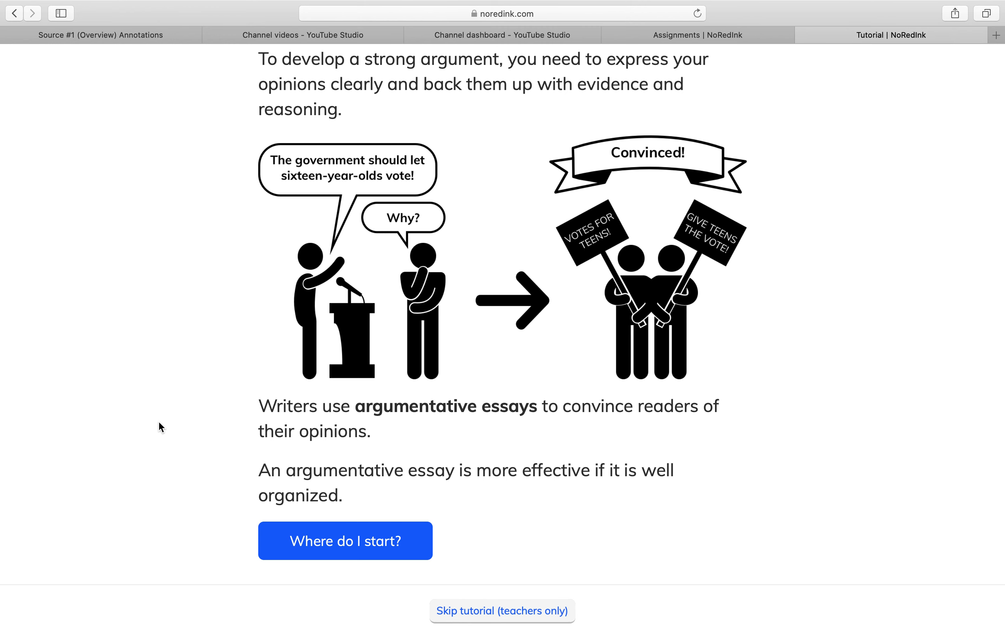
pyautogui.scroll(-1, 159, 423)
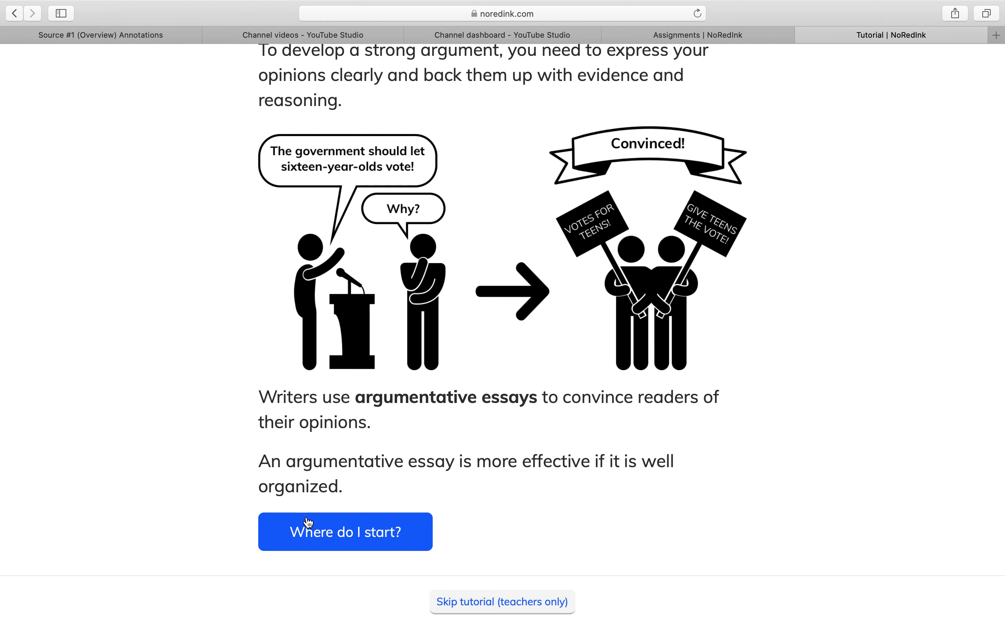
pyautogui.click(321, 536)
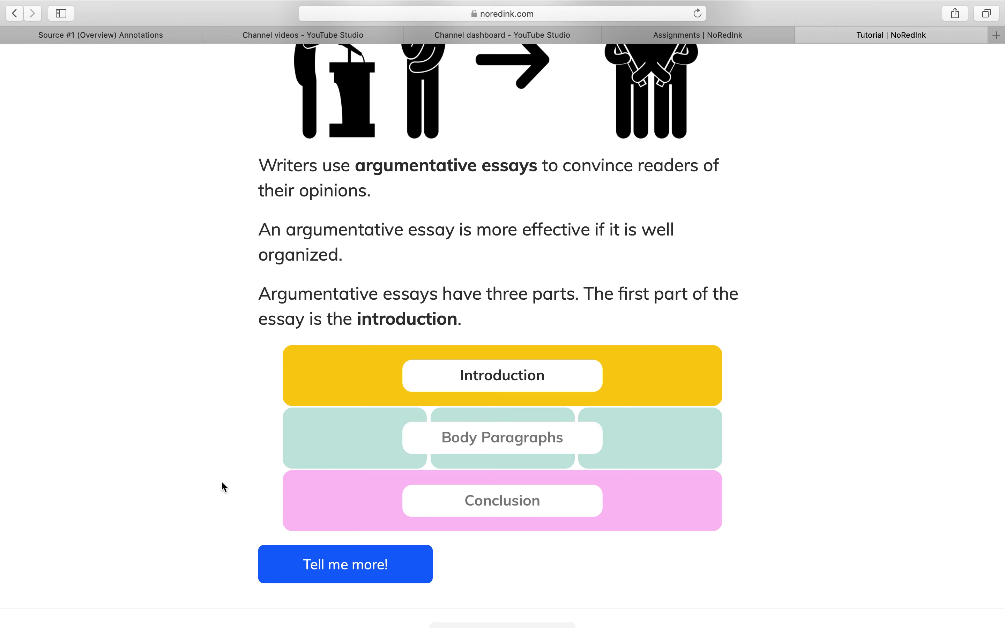
# Reveal the tutorial's guidance on the introduction and continue to the body paragraphs section.
pyautogui.scroll(-2, 221, 487)
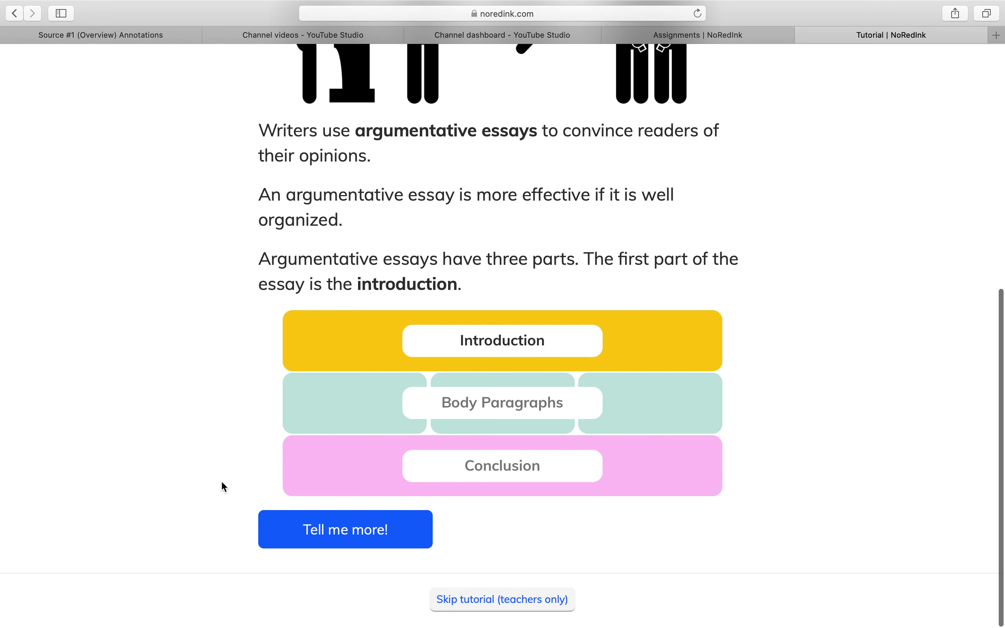
pyautogui.click(363, 542)
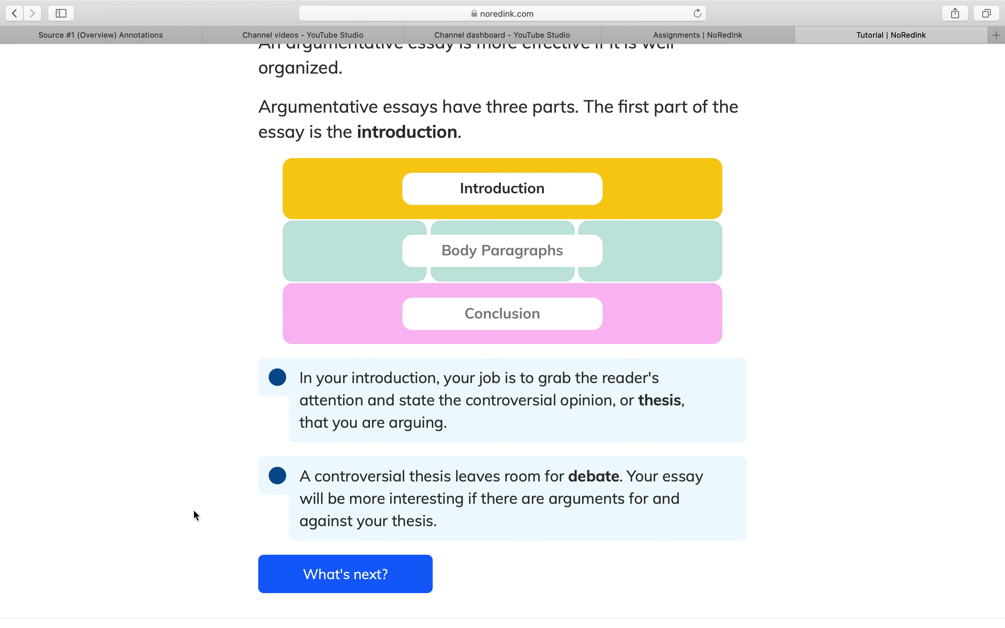
pyautogui.scroll(-2, 193, 509)
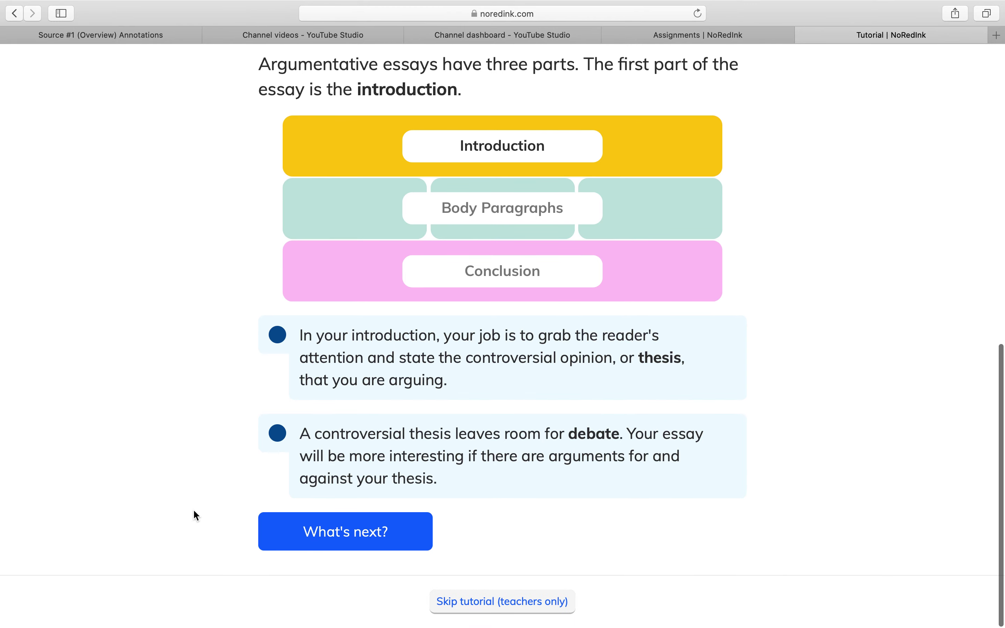
pyautogui.click(335, 528)
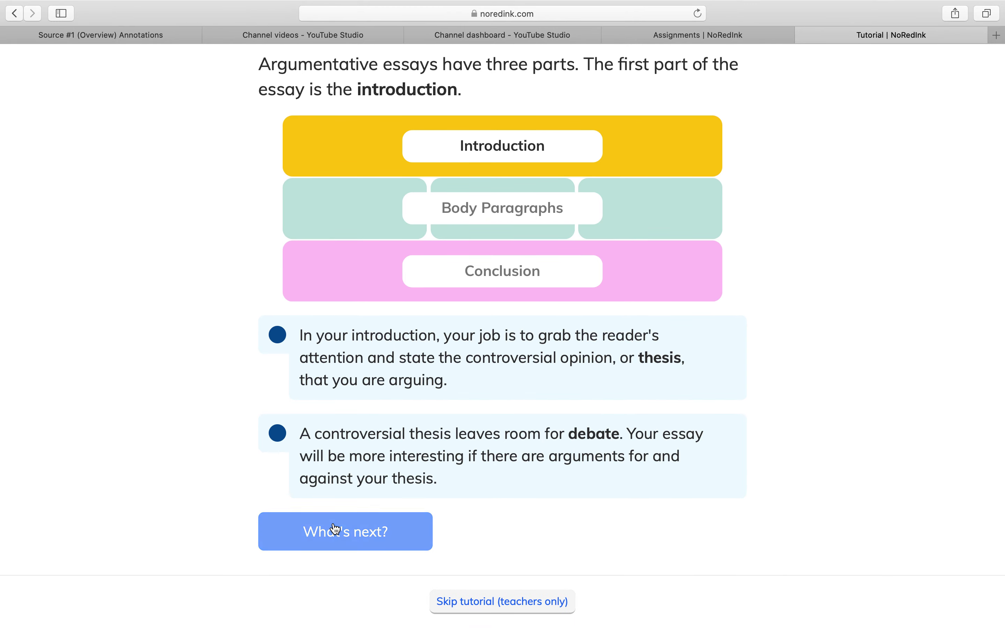
pyautogui.scroll(-5, 186, 512)
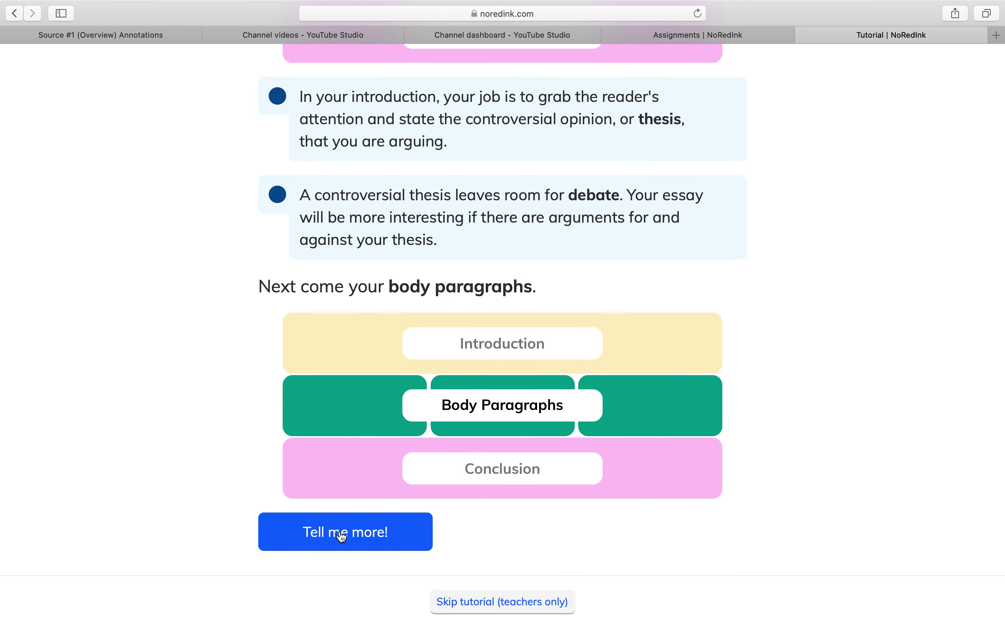
# Reveal the tutorial's guidance on body paragraphs and continue to the conclusion section.
pyautogui.click(343, 539)
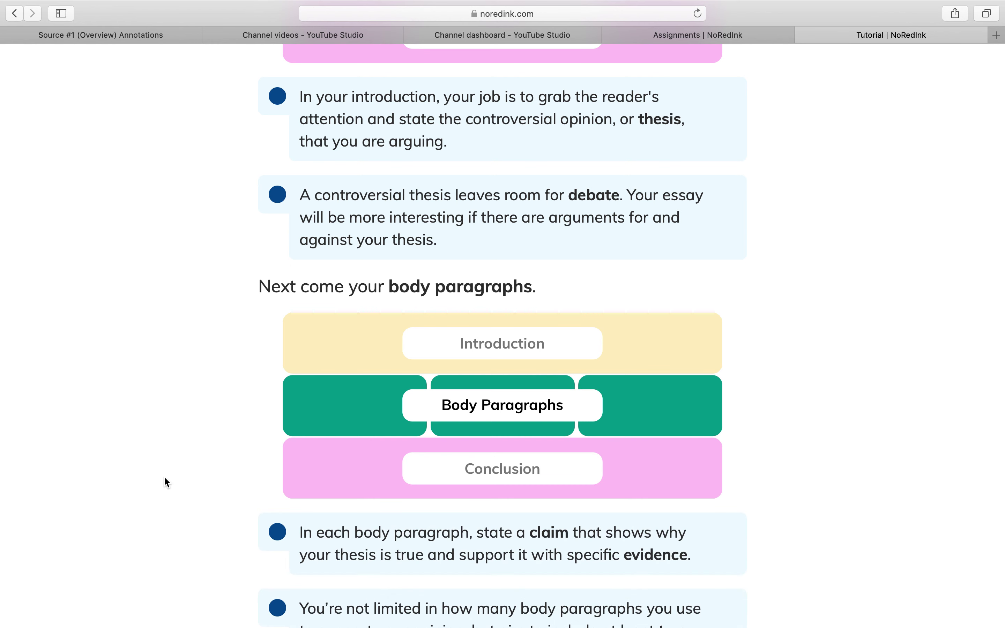
pyautogui.scroll(-5, 166, 482)
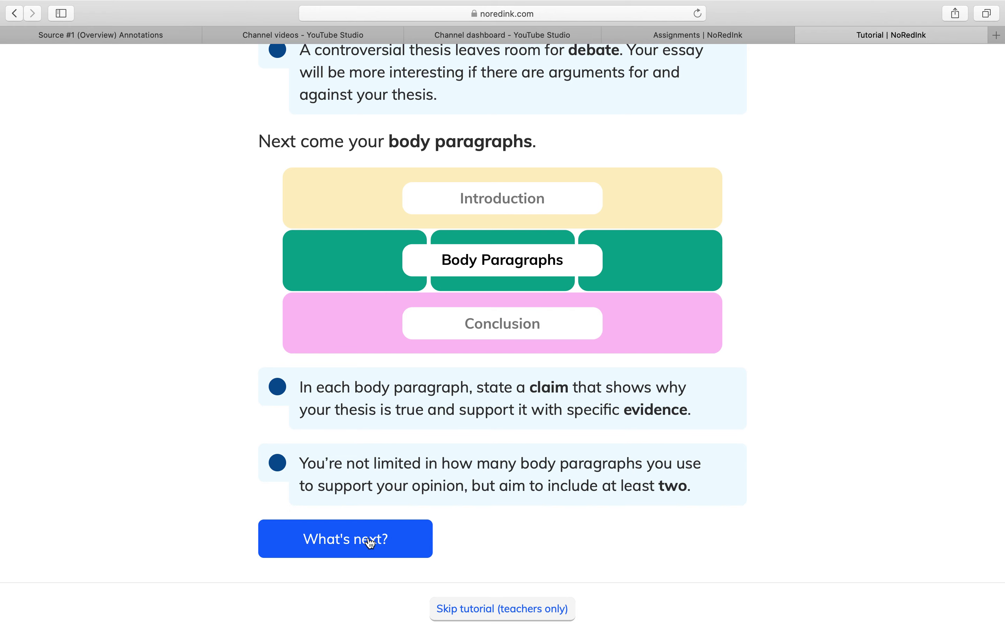
pyautogui.scroll(-1, 371, 543)
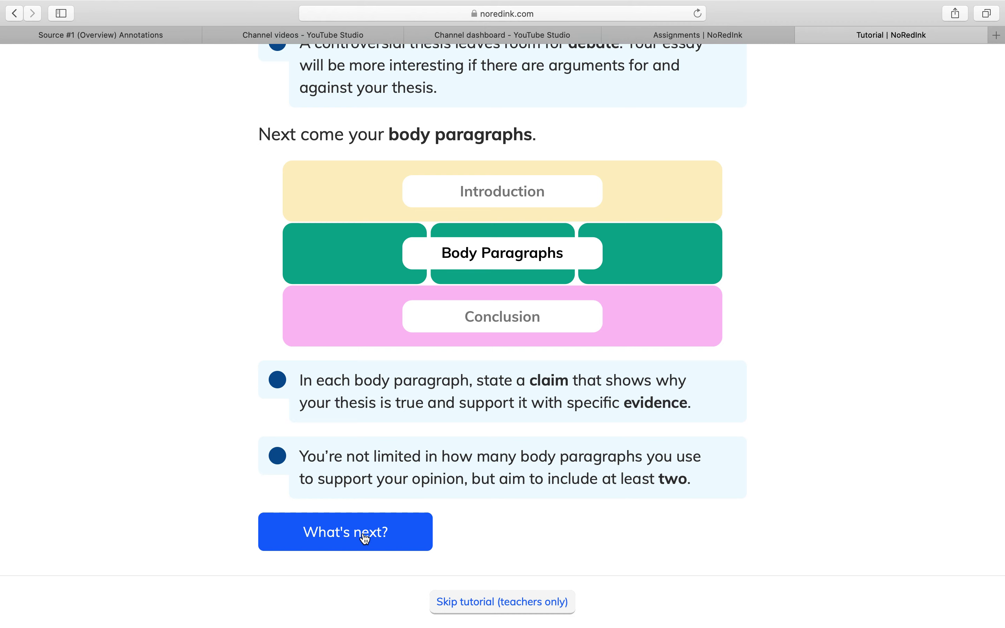
pyautogui.click(366, 540)
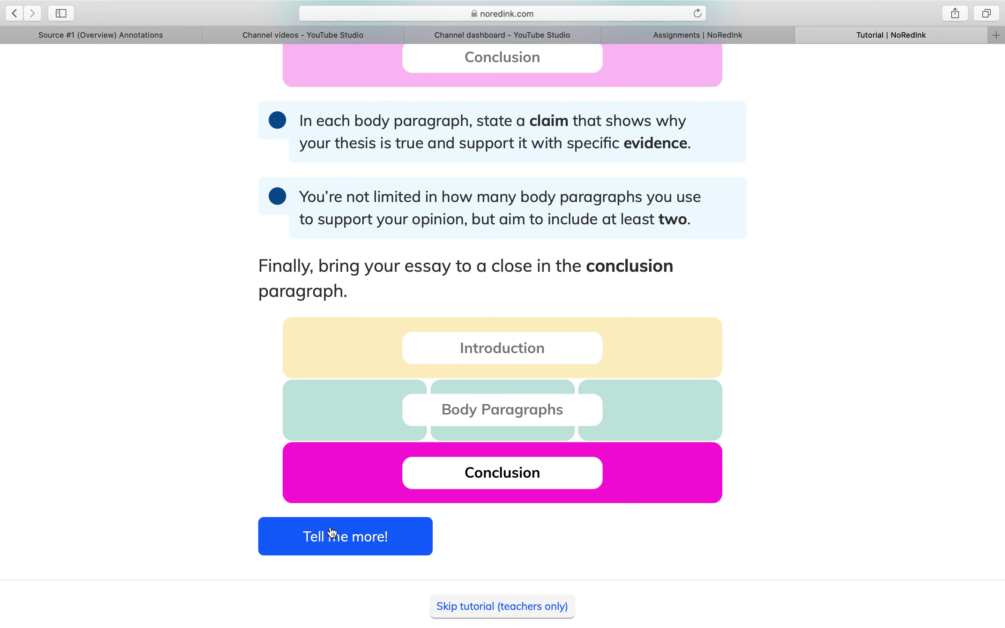
# Reveal the tutorial's conclusion guidance, continue to Useful Tips, and skip the rest of the tutorial to reach the guided draft.
pyautogui.rightClick(328, 536)
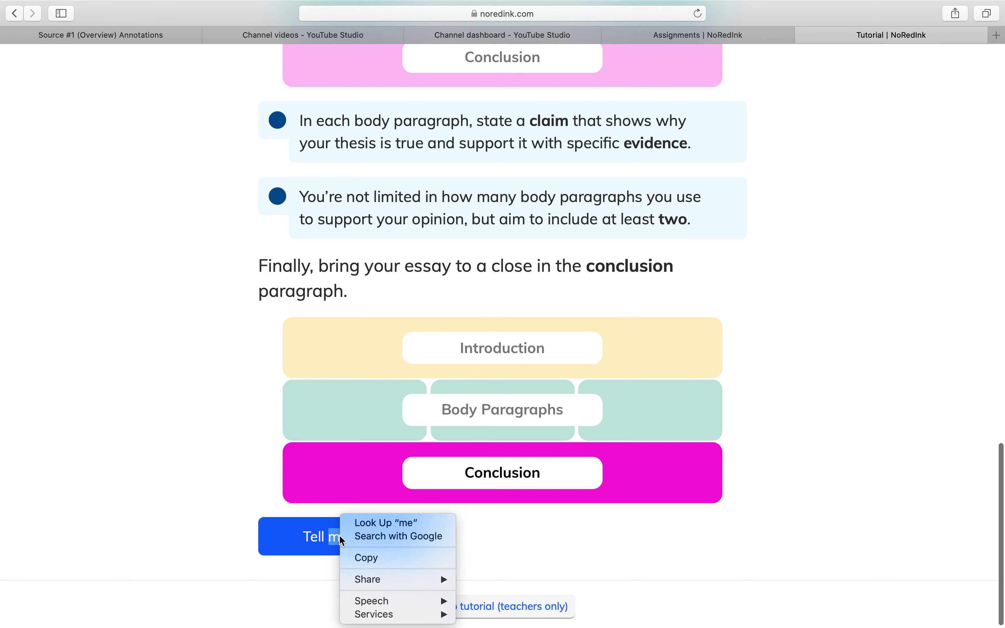
pyautogui.click(312, 541)
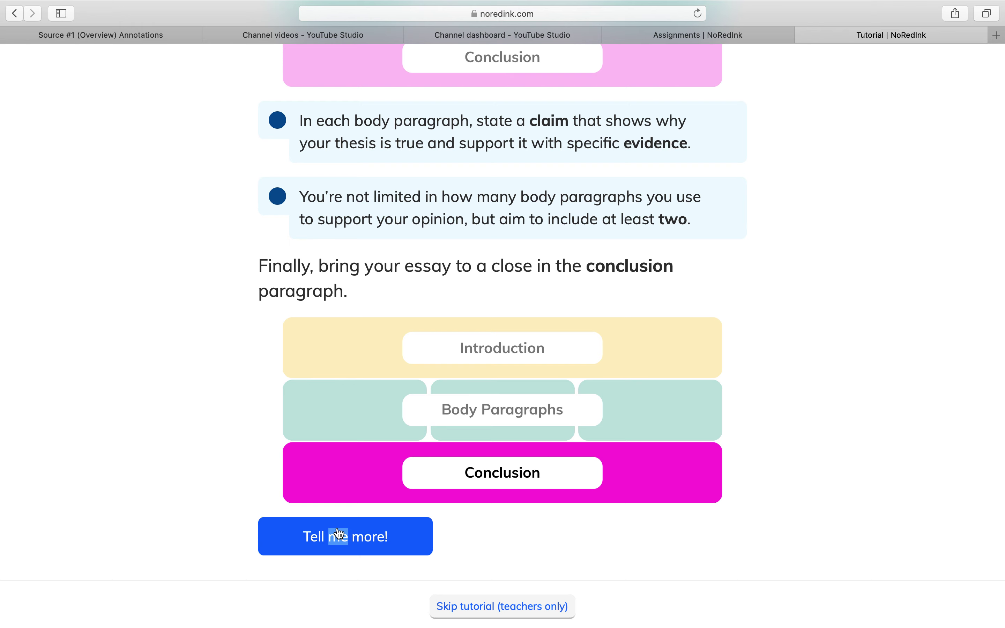
pyautogui.click(313, 541)
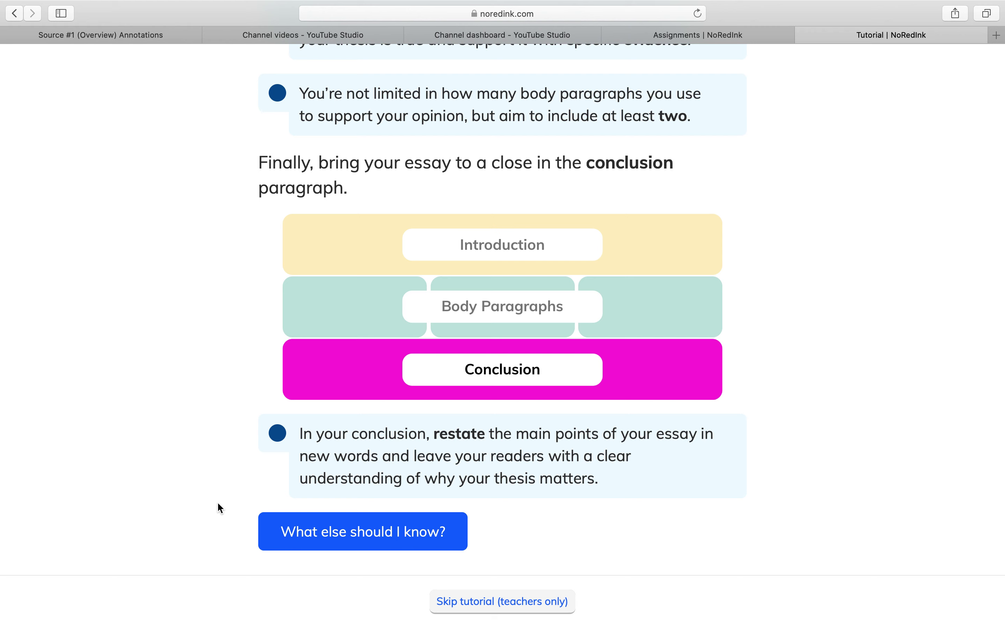
pyautogui.click(352, 536)
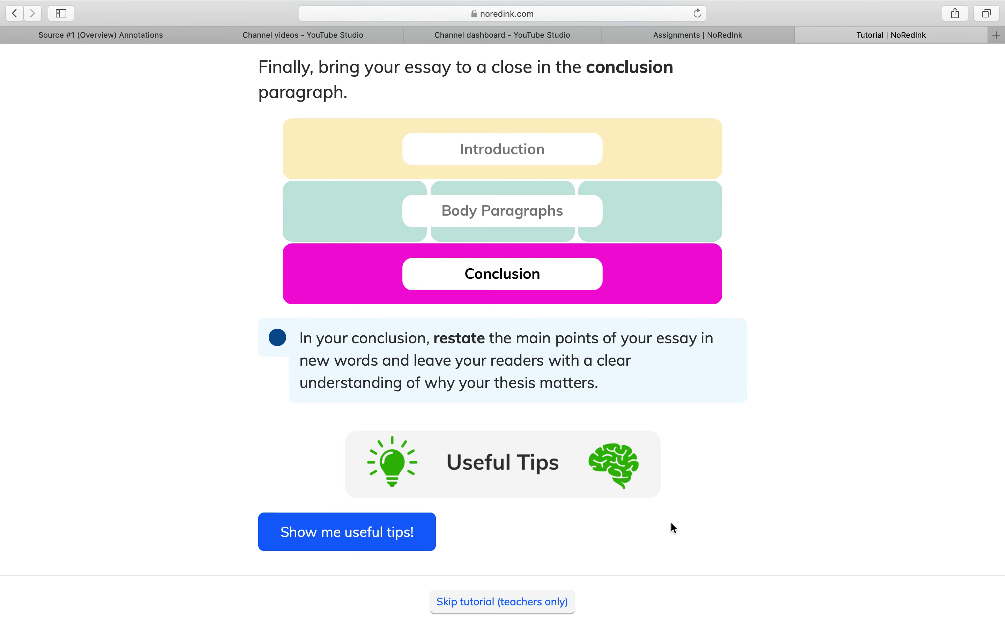
pyautogui.click(479, 602)
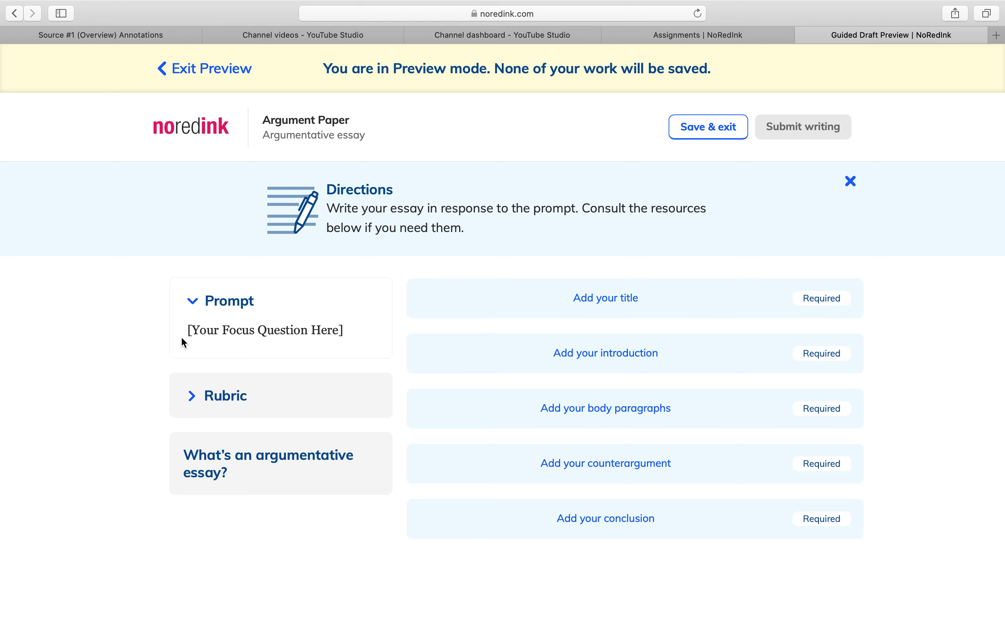
# Expand the rubric and view the example for the controversial-opinion thesis statement criterion, then close the example.
pyautogui.click(193, 397)
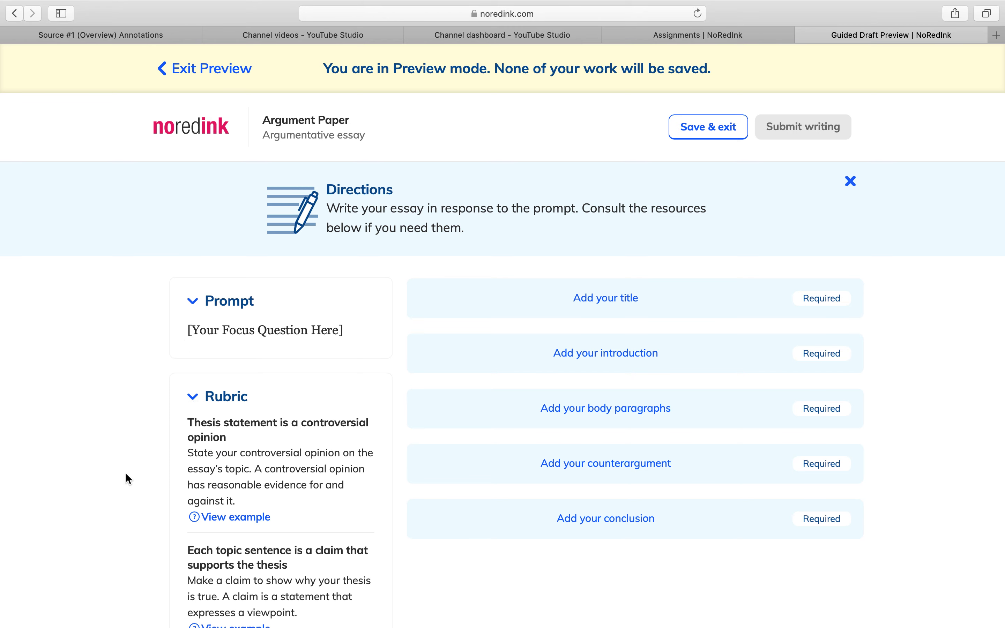
pyautogui.scroll(-5, 131, 504)
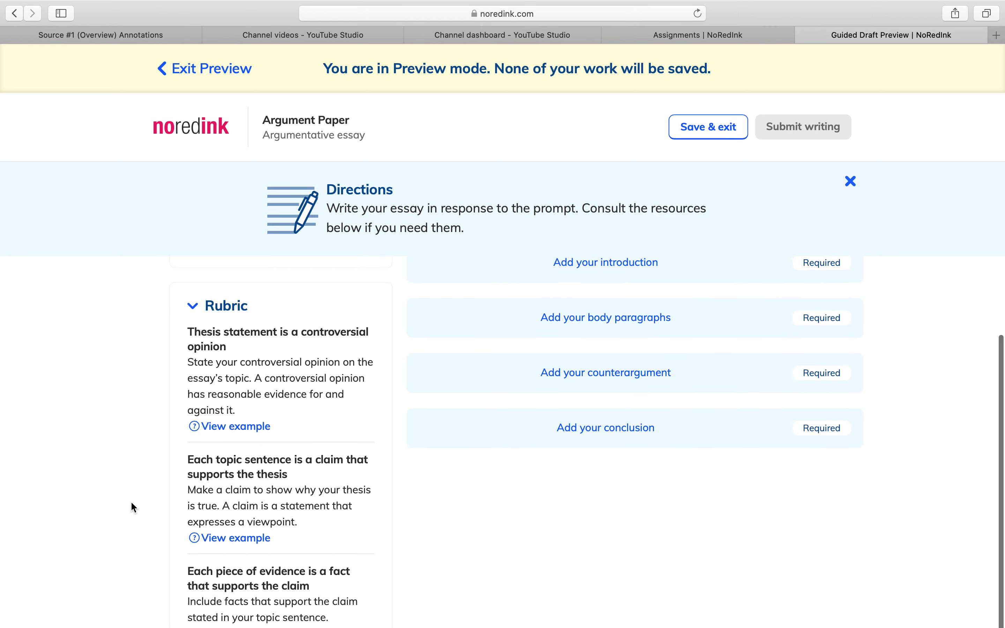
pyautogui.click(242, 428)
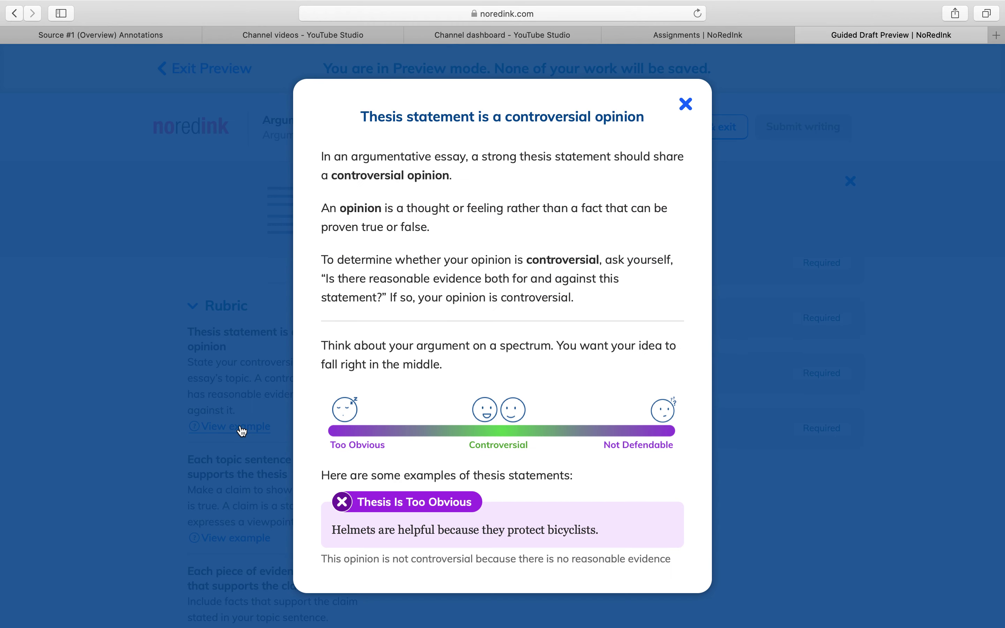
pyautogui.click(687, 106)
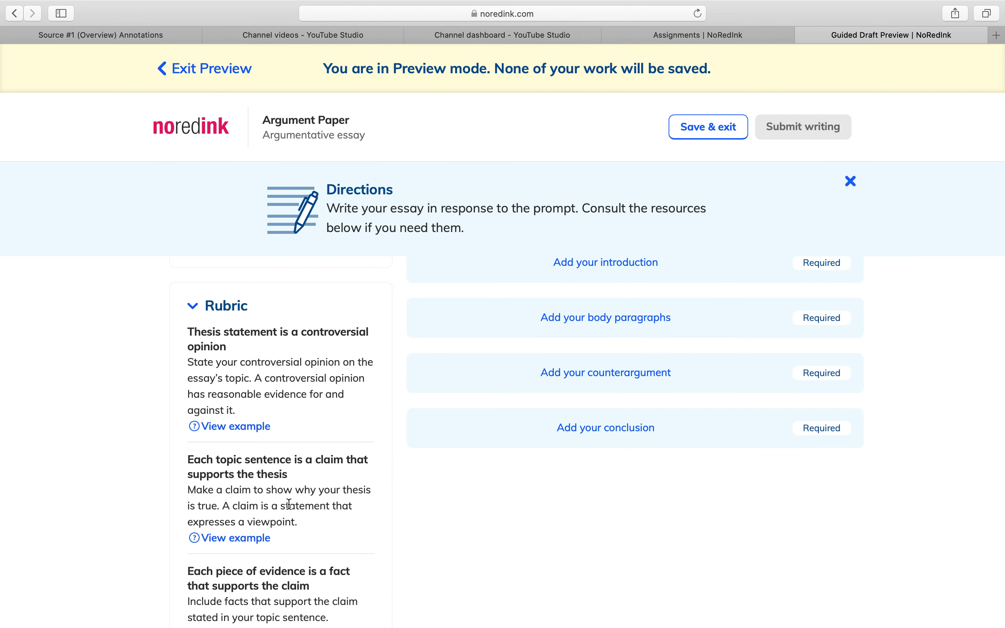
# Review the rubric criteria from topic sentences through specific and concise language, then collapse the rubric.
pyautogui.scroll(-3, 289, 504)
pyautogui.scroll(-8, 289, 505)
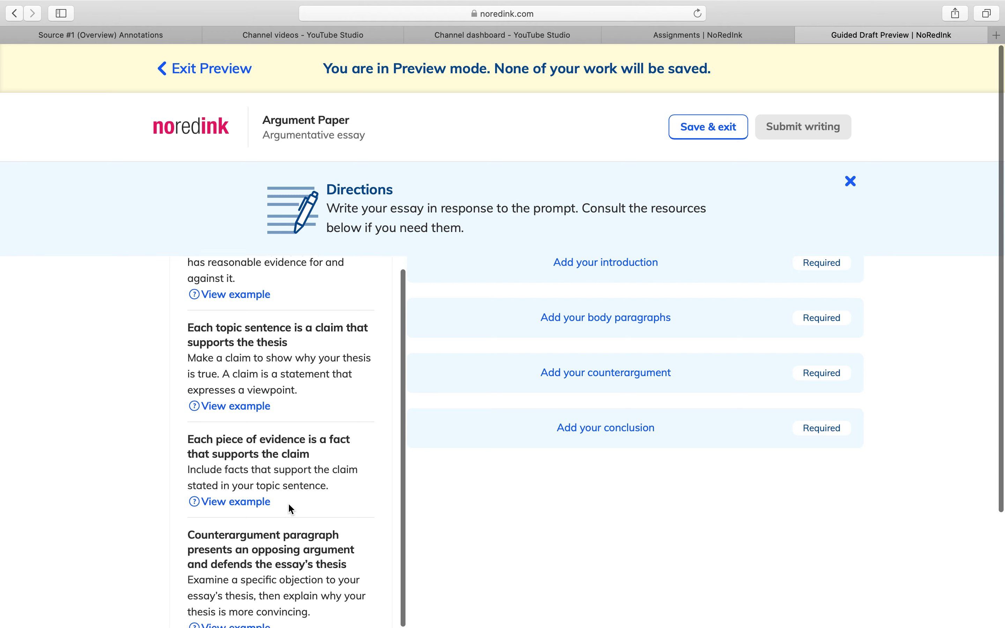
pyautogui.scroll(-1, 289, 507)
pyautogui.scroll(-10, 289, 505)
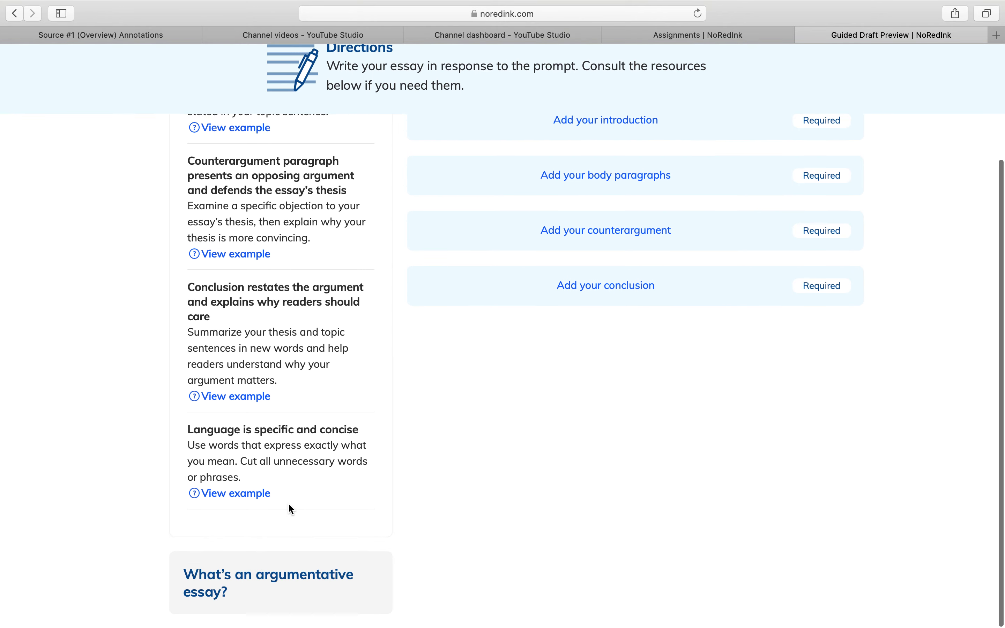
pyautogui.scroll(8, 290, 509)
pyautogui.scroll(-1, 288, 505)
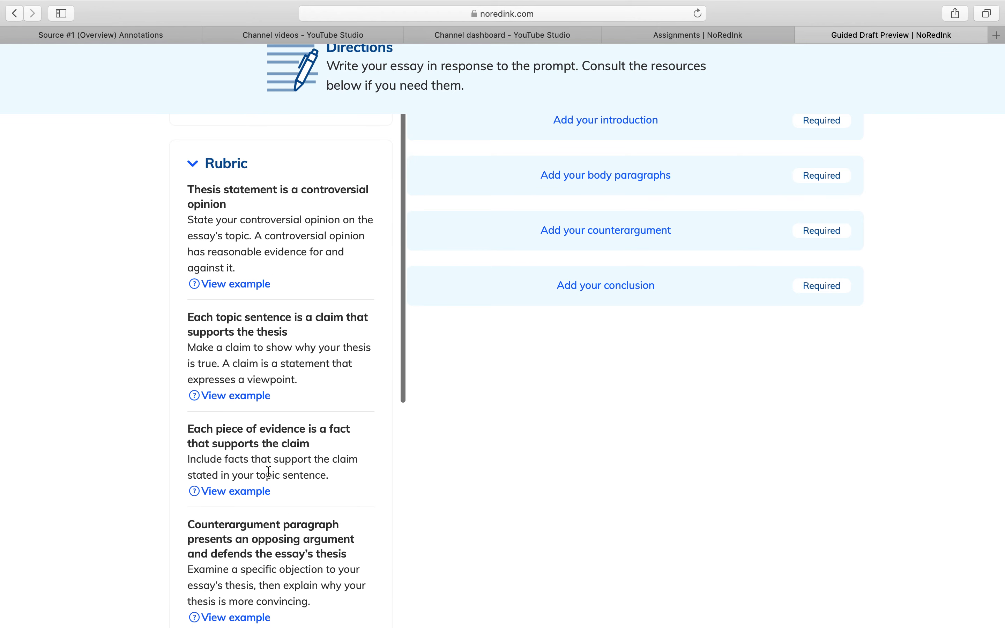
pyautogui.click(197, 167)
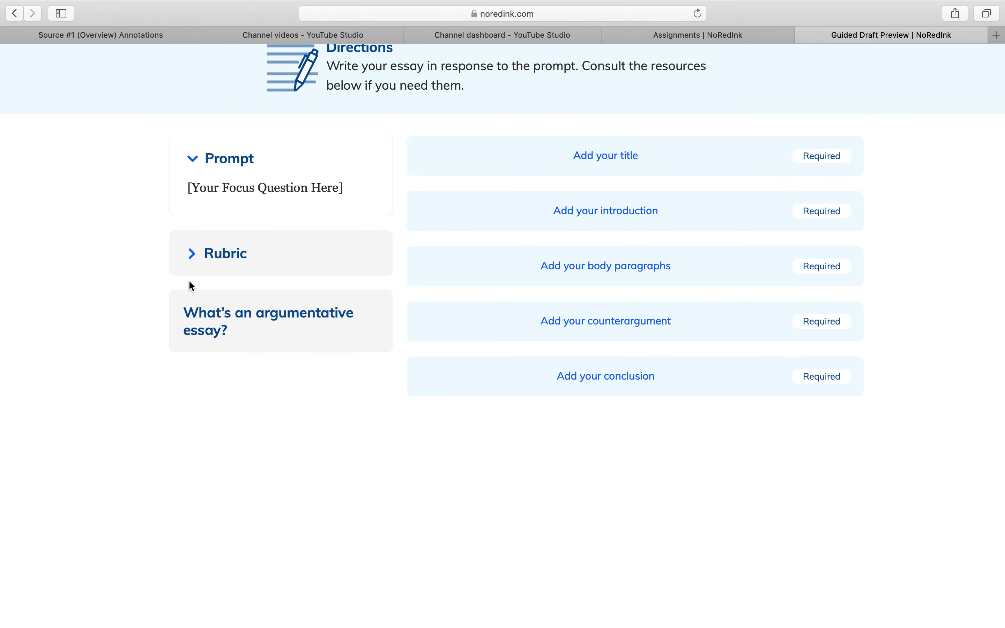
# Open the argumentative essay explanation from the draft page, then return to the guided draft.
pyautogui.click(203, 330)
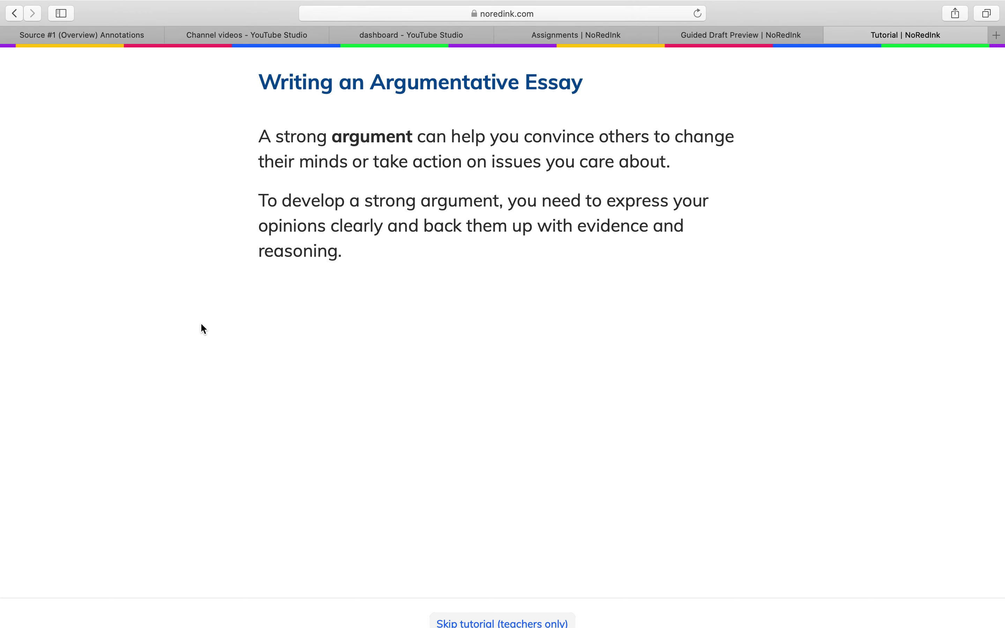
pyautogui.click(15, 14)
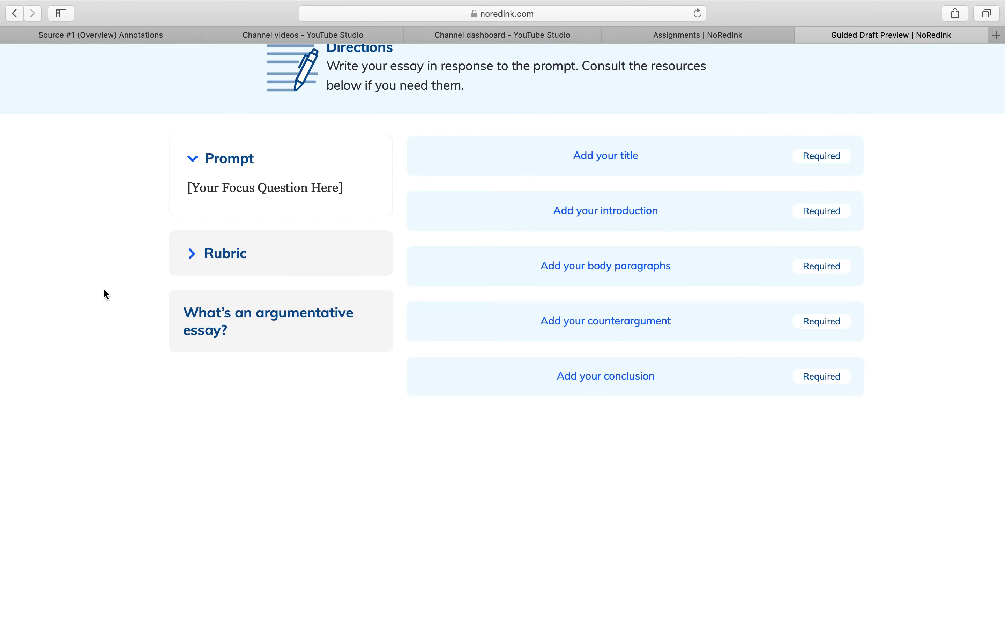
pyautogui.scroll(5, 125, 393)
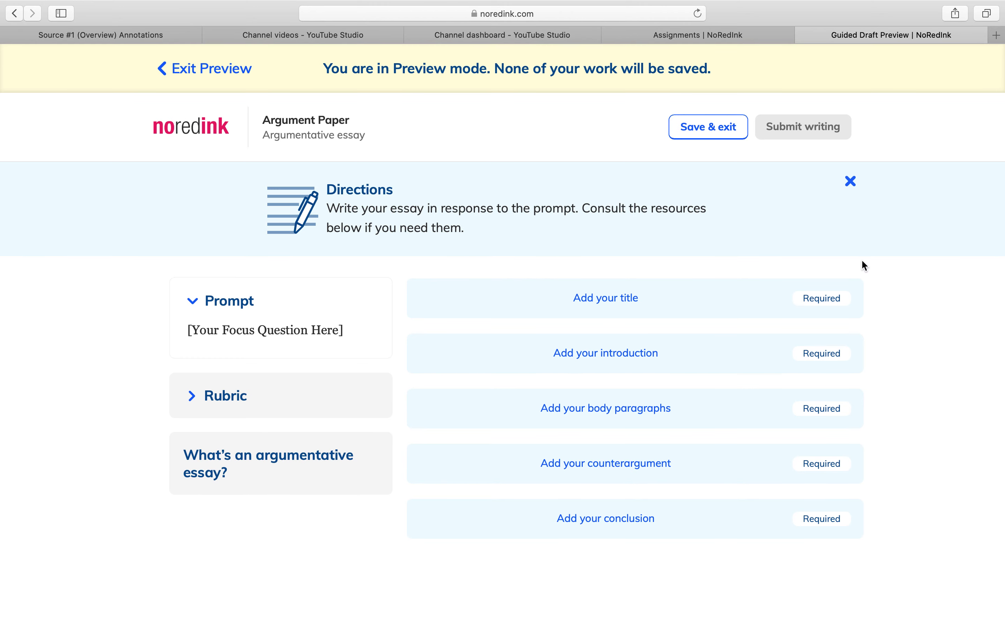
# Add the essay title "Online Dating: Cavemen in the Basement?".
pyautogui.click(837, 308)
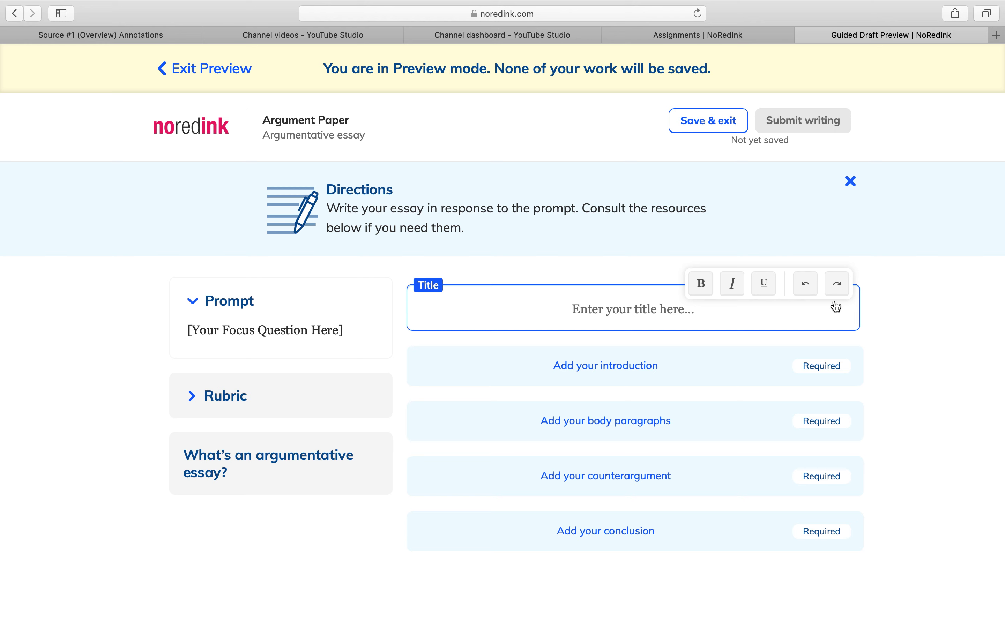
pyautogui.write('o')
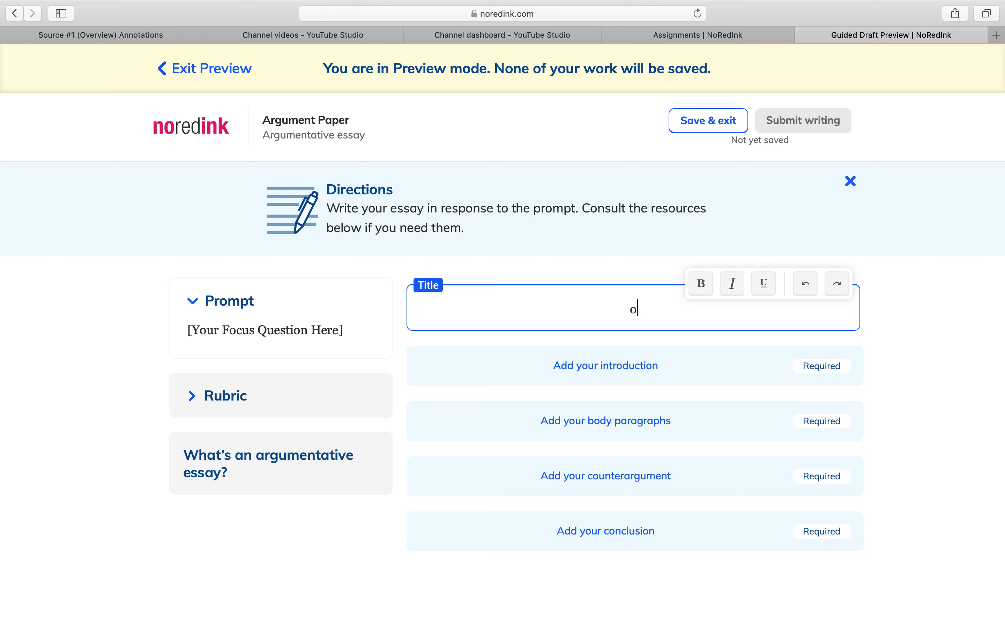
pyautogui.press('BackSpace')
pyautogui.write('Online Dating')
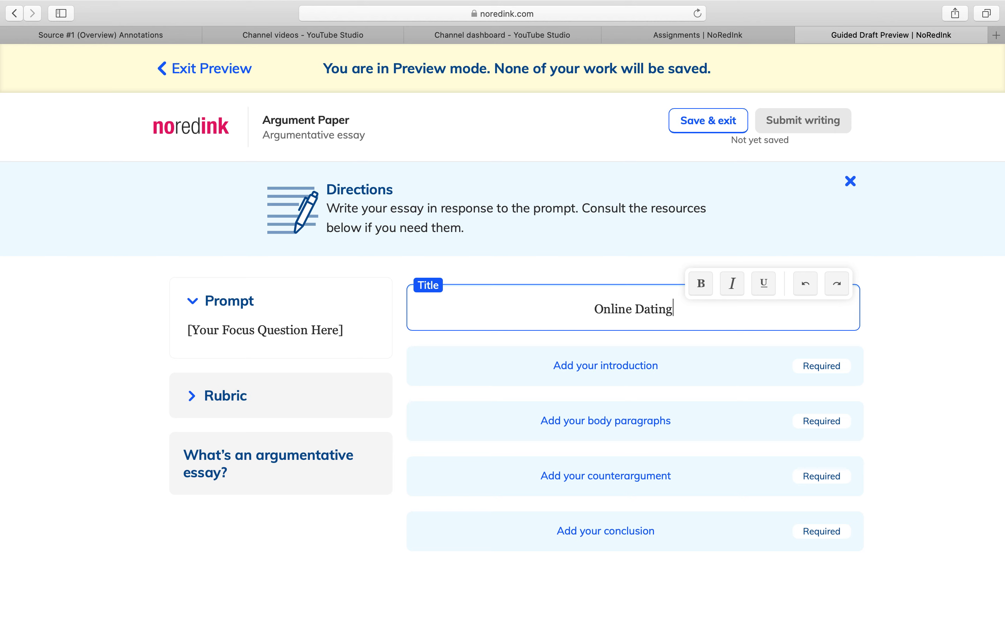
pyautogui.write(': C')
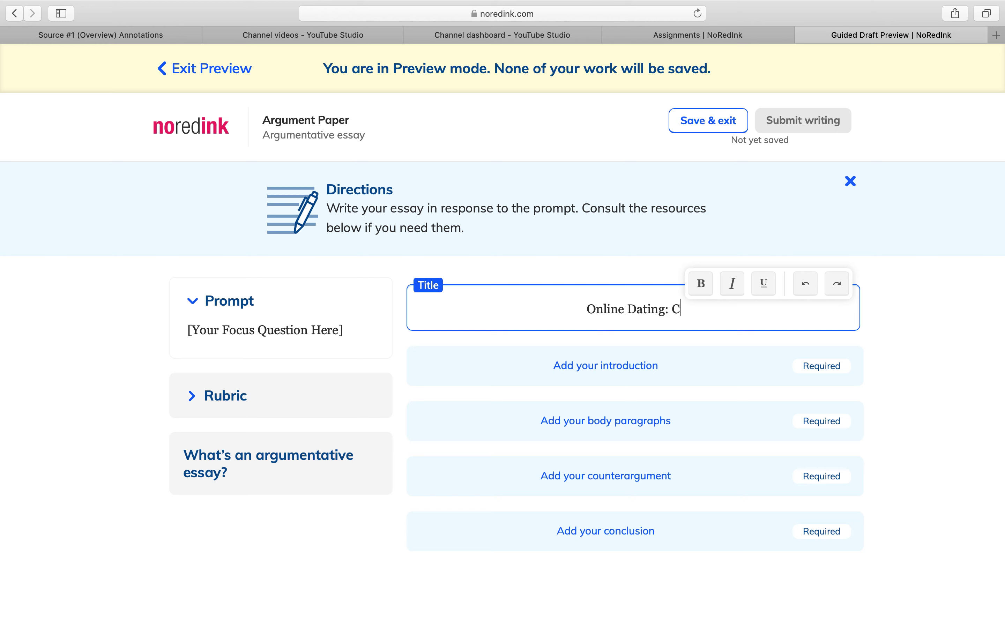
pyautogui.write('avemne')
pyautogui.press('BackSpace')
pyautogui.press('BackSpace')
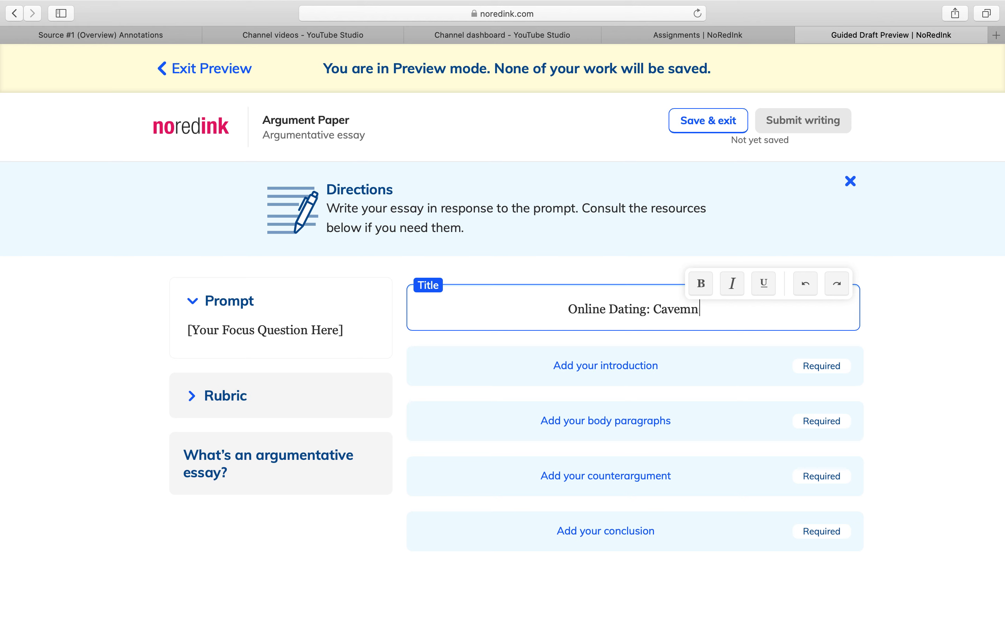
pyautogui.write('en in the')
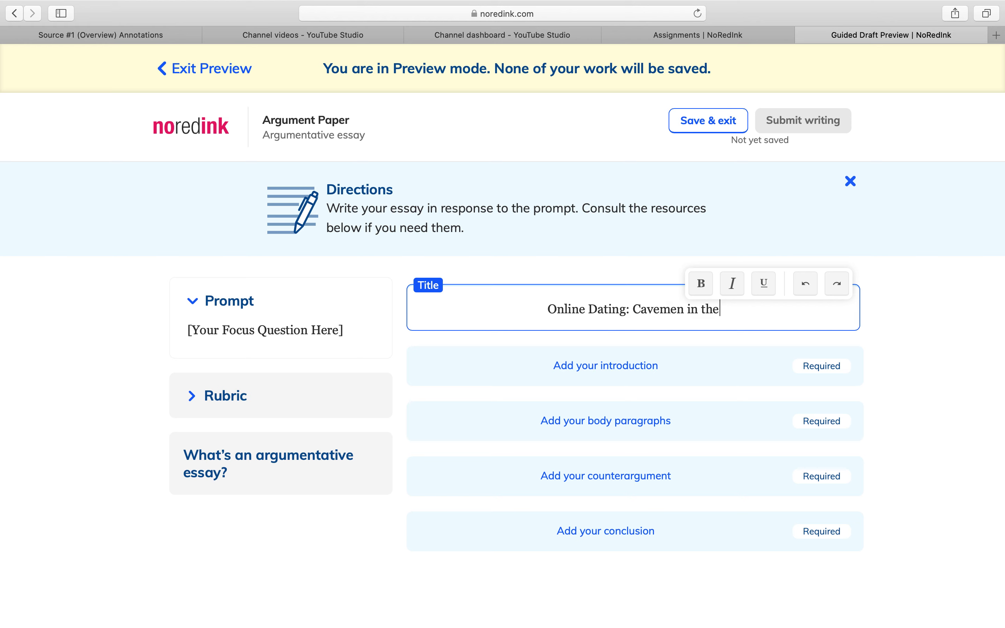
pyautogui.write(' Basement?')
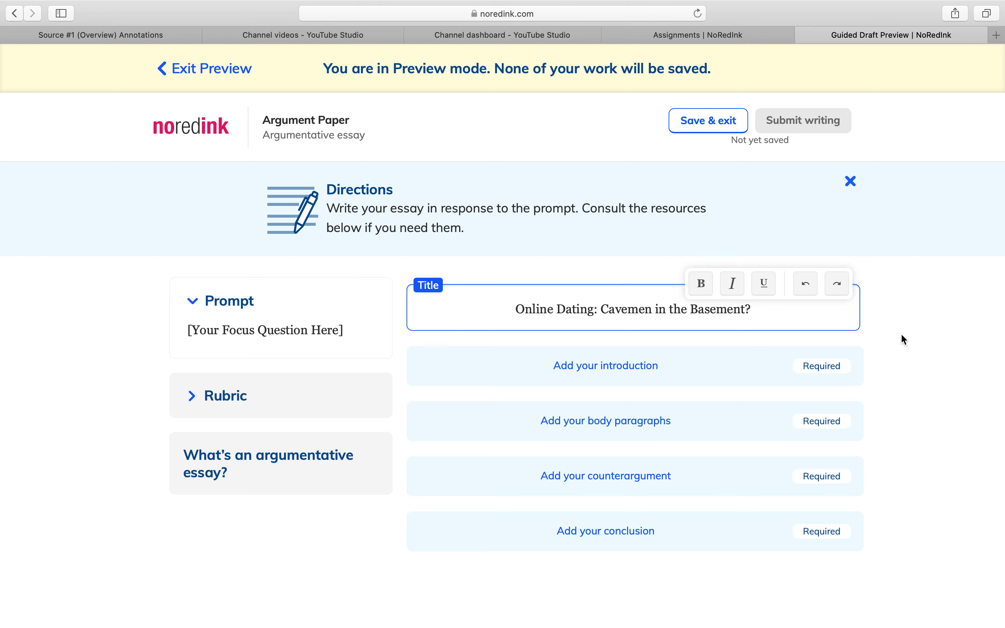
# Open the introduction, body paragraph and counterargument sections in turn to view the writing help for each.
pyautogui.scroll(-4, 902, 335)
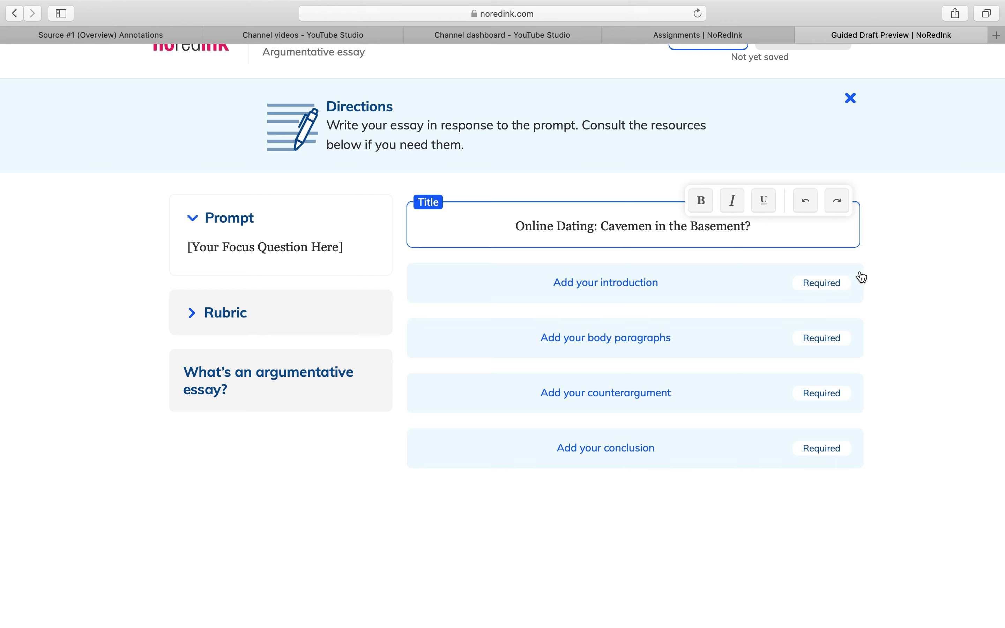
pyautogui.click(833, 286)
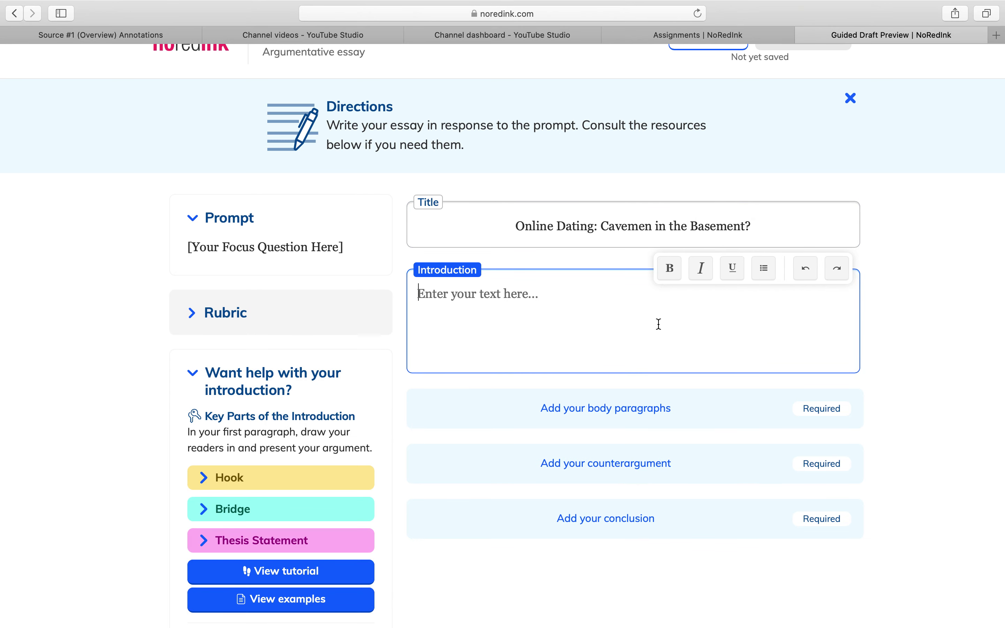
pyautogui.click(825, 405)
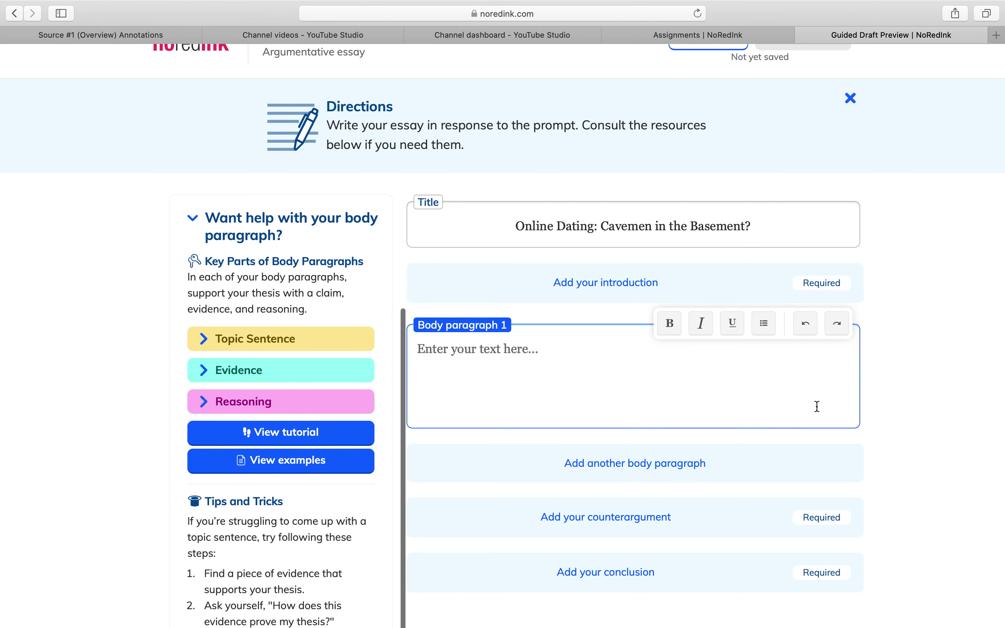
pyautogui.click(774, 531)
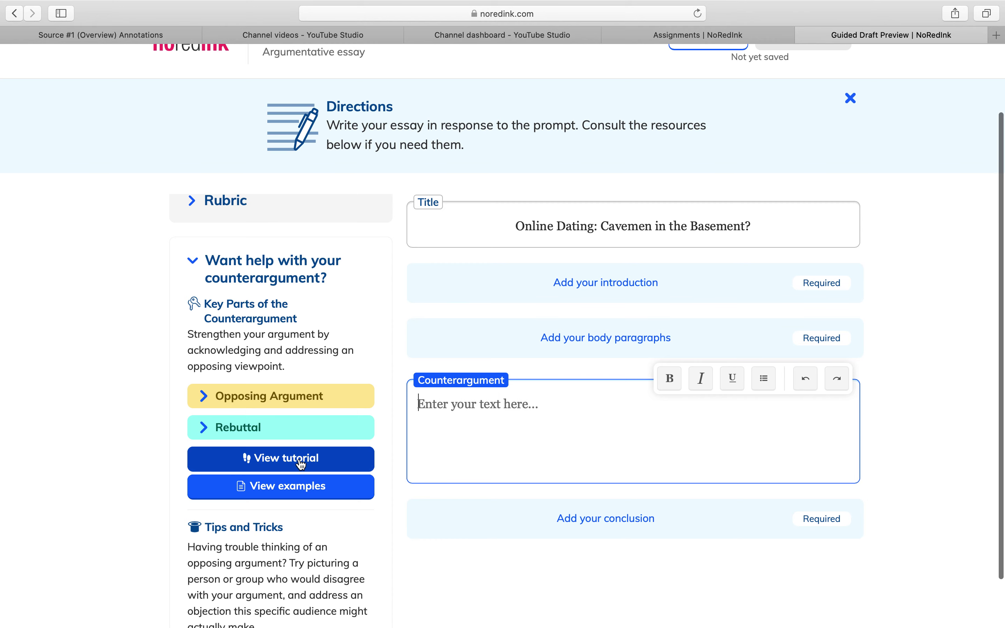
# Browse the counterargument tips forward to the opposing-argument sentence frames, then return to the tip about naming a specific reason.
pyautogui.scroll(-3, 109, 538)
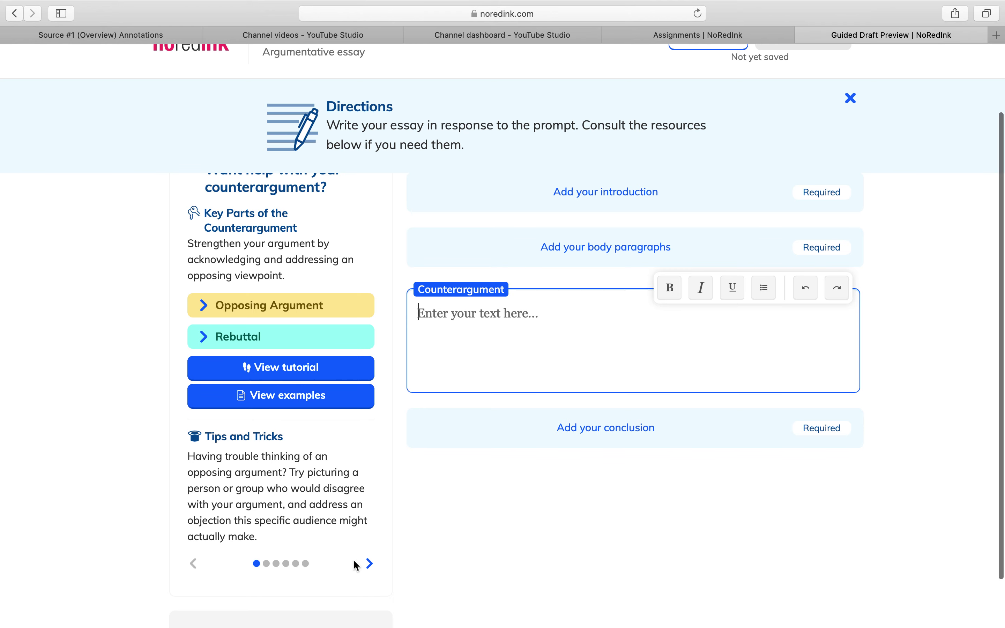
pyautogui.click(369, 564)
pyautogui.click(370, 570)
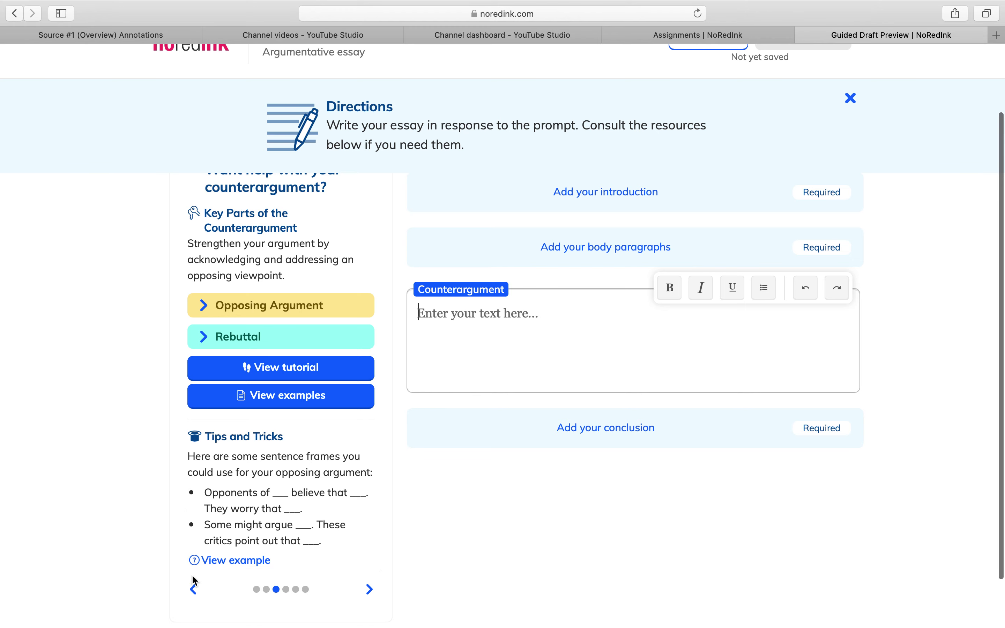
pyautogui.click(193, 589)
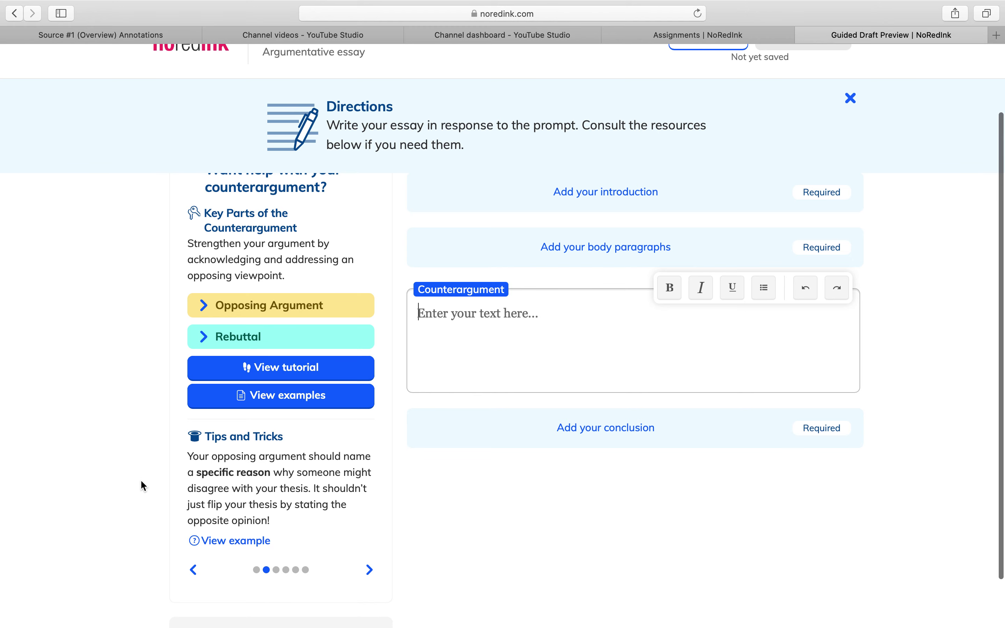
pyautogui.scroll(3, 141, 485)
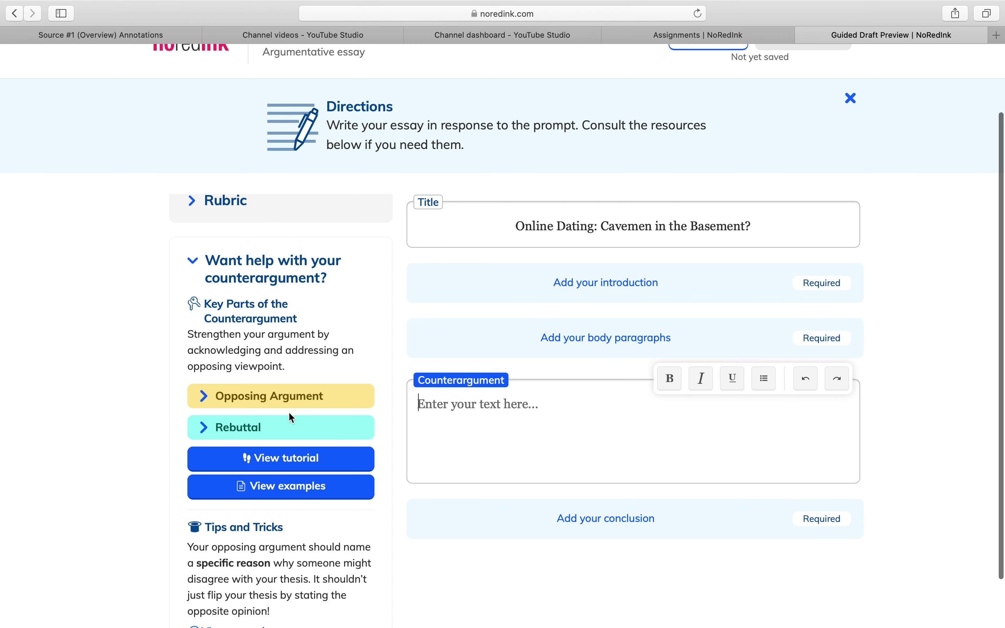
# Fill in the introduction with the placeholders "Hook", "Bridge" and "Thesis" on separate lines.
pyautogui.click(817, 291)
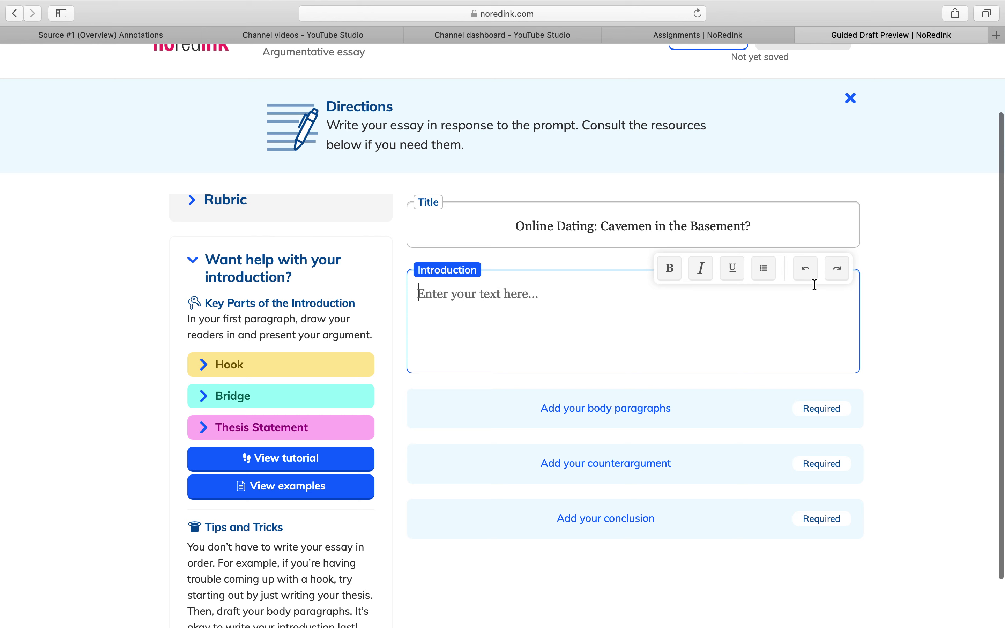
pyautogui.write('Hook')
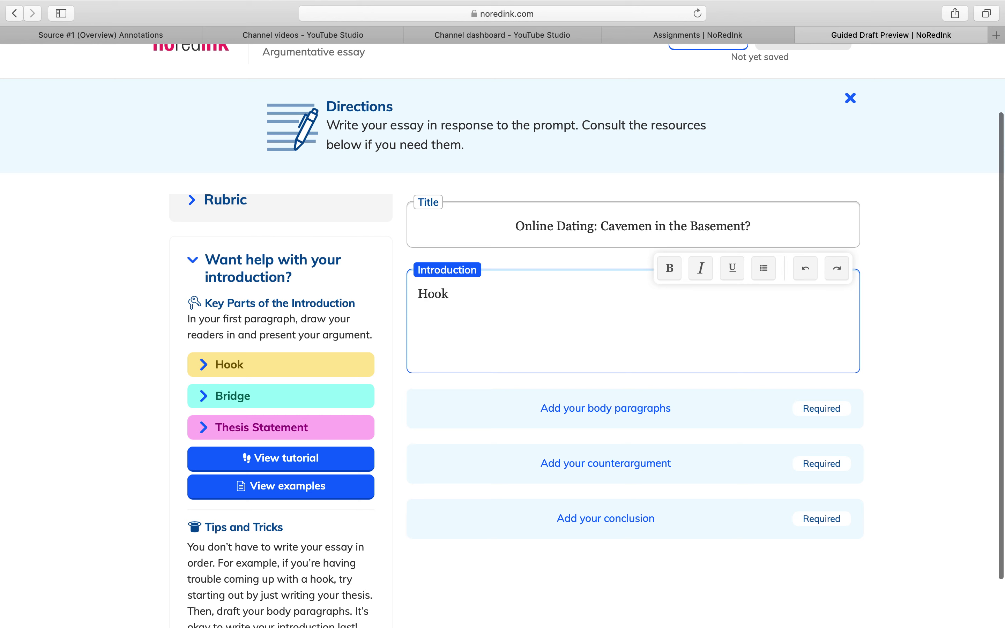
pyautogui.press('Return')
pyautogui.write('Bridge ')
pyautogui.write('Thesis')
# Add the first body paragraph with the text "PIE Paragraph #1".
pyautogui.scroll(-3, 911, 370)
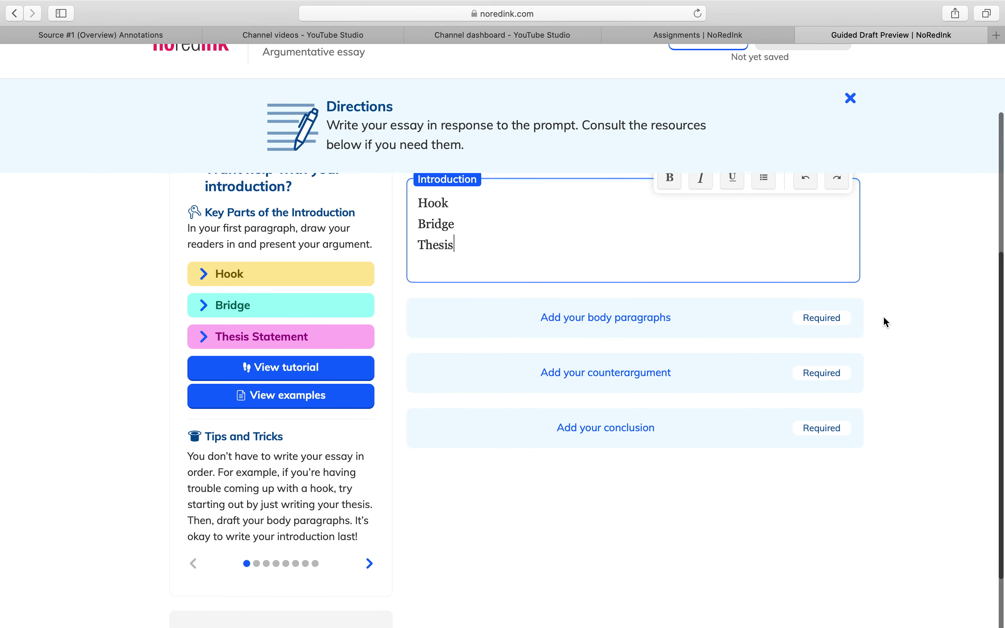
pyautogui.click(832, 323)
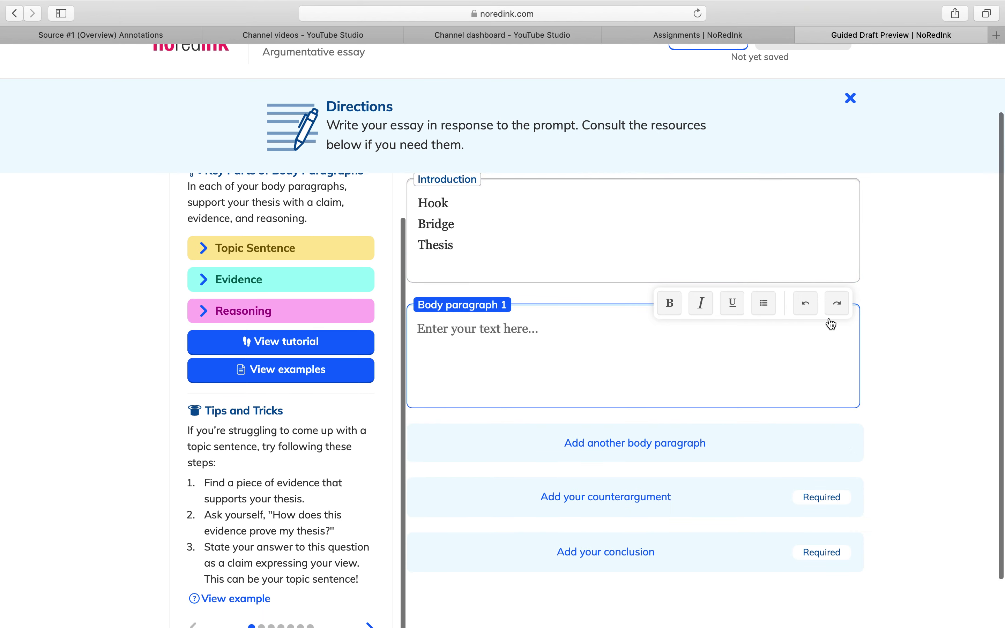
pyautogui.write('P')
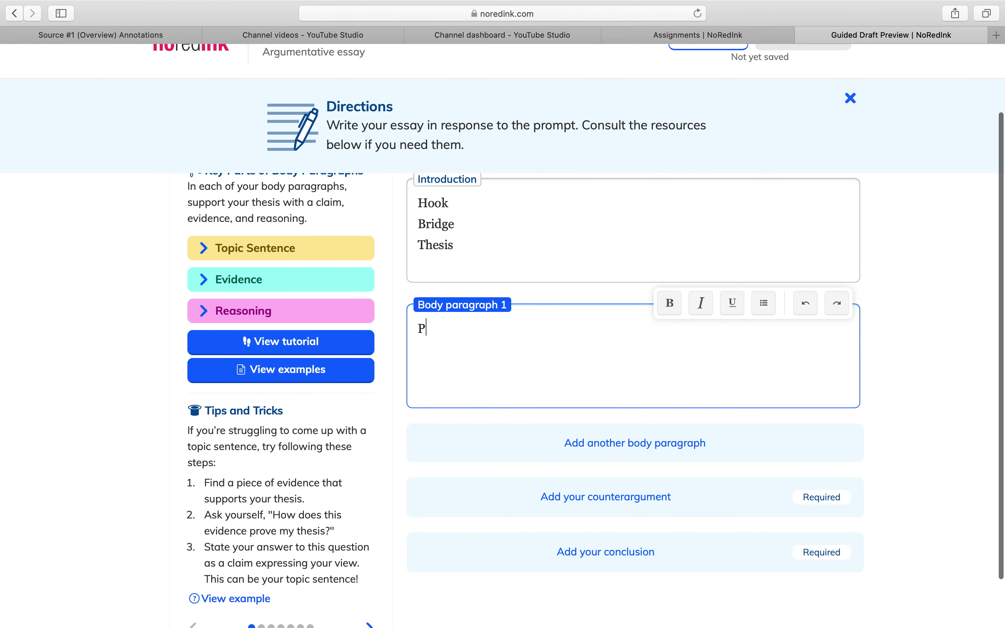
pyautogui.write('IE Paragraph #1')
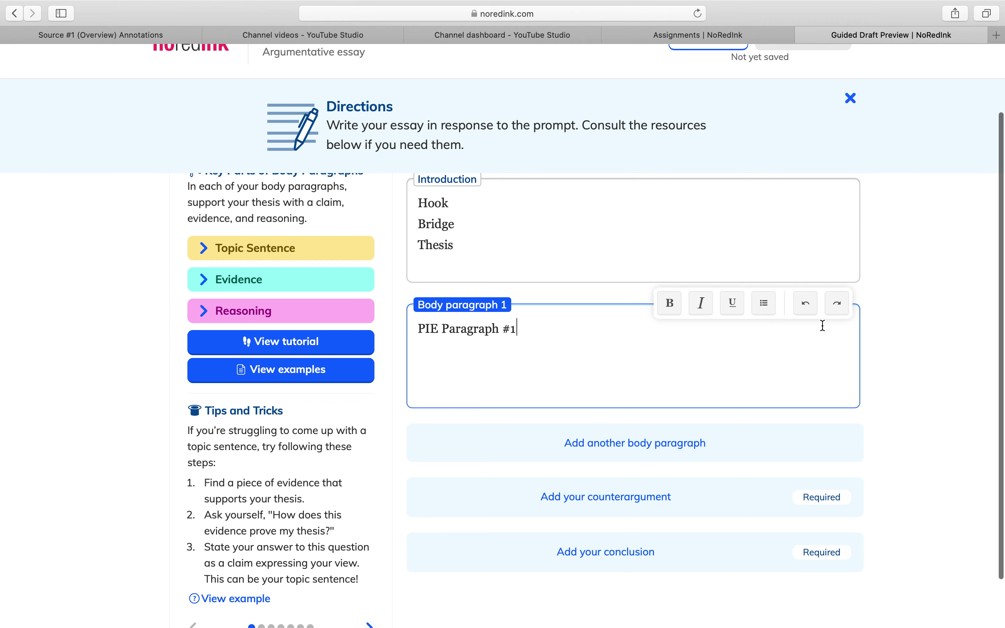
# Add a second body paragraph with the text "PIE Paragraph #2".
pyautogui.click(717, 450)
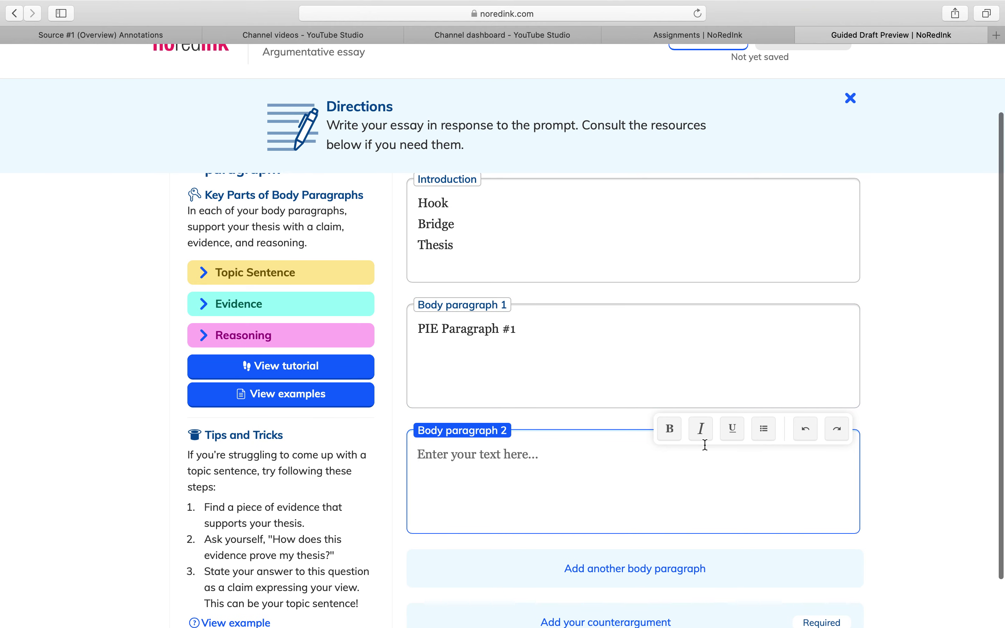
pyautogui.write('PIE PArag')
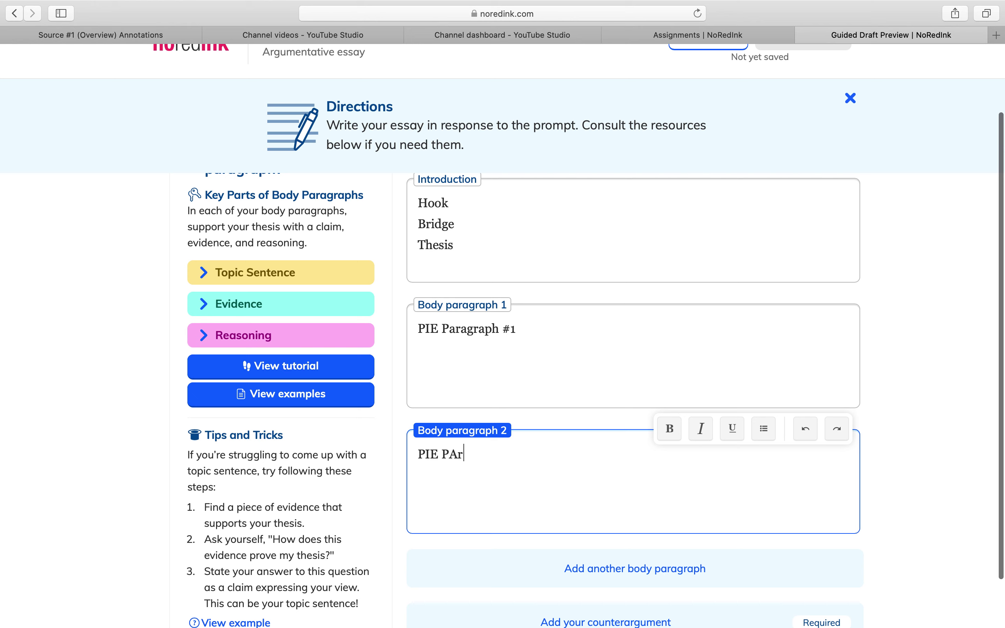
pyautogui.press('BackSpace')
pyautogui.press('BackSpace')
pyautogui.press('BackSpace')
pyautogui.press('BackSpace')
pyautogui.write('aragraph')
pyautogui.write('s')
pyautogui.press('BackSpace')
pyautogui.write('#2')
# Add a third body paragraph with the text "PIE Paragraph #3".
pyautogui.scroll(-2, 929, 480)
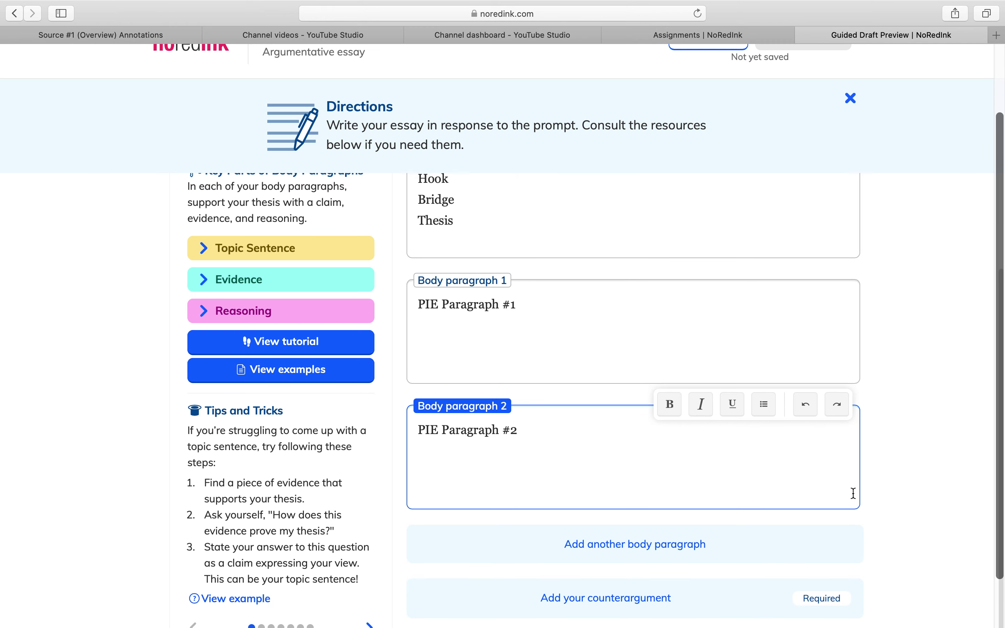
pyautogui.click(658, 544)
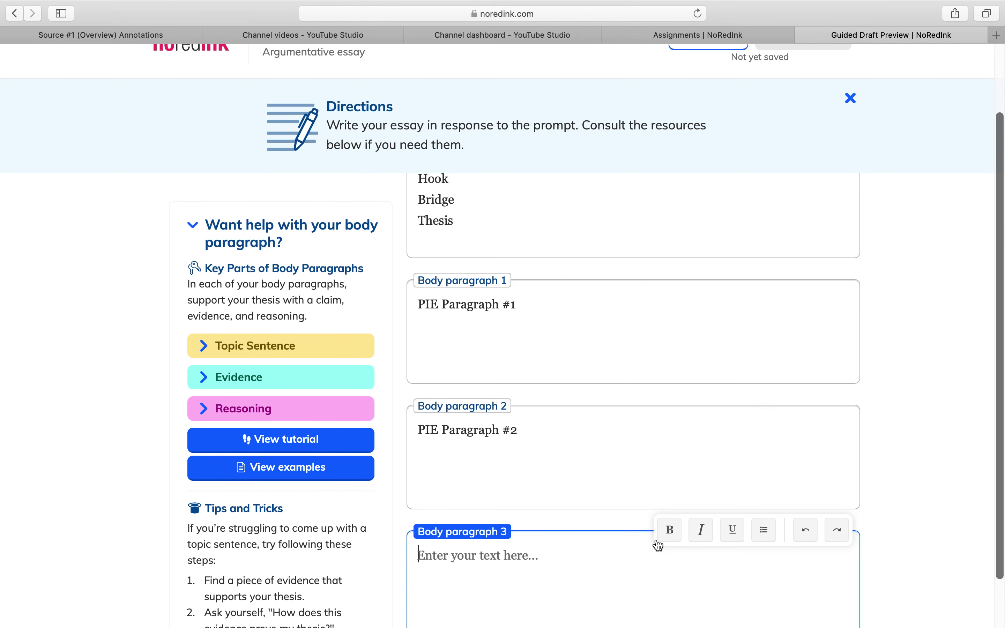
pyautogui.write('PIE Pa')
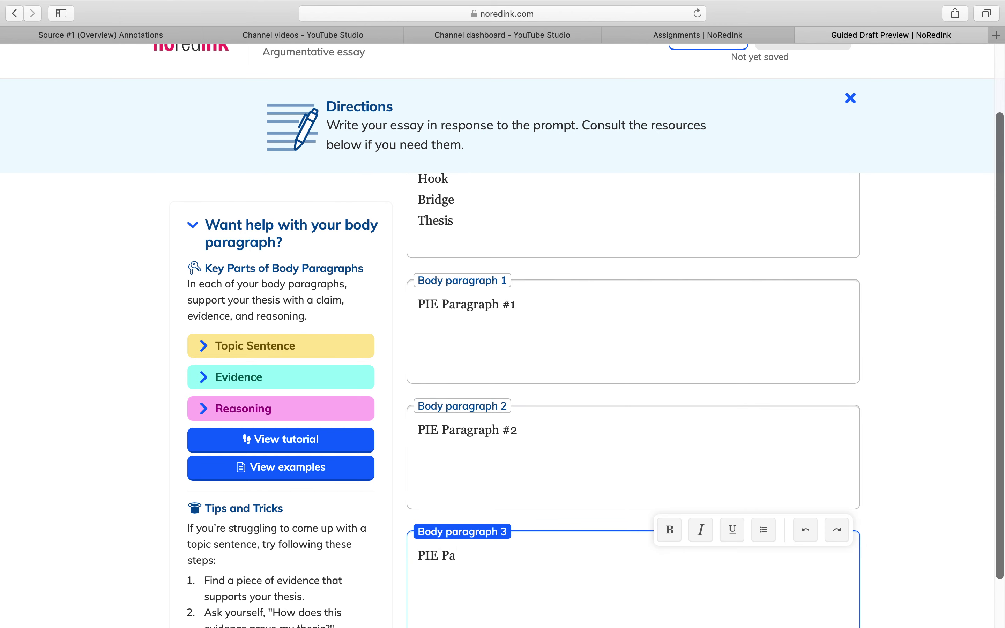
pyautogui.write('rag')
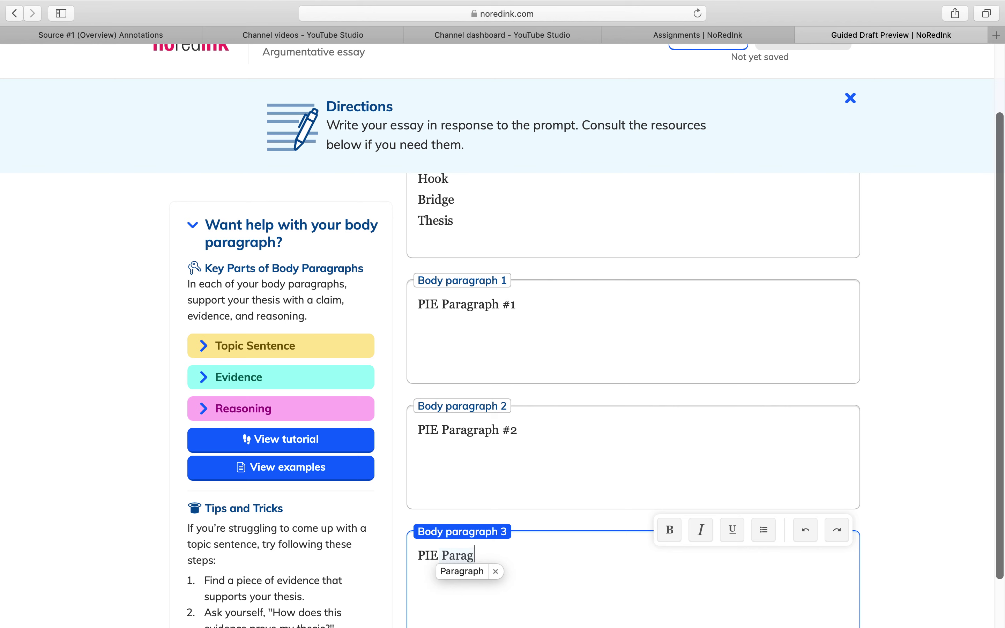
pyautogui.write('raph')
pyautogui.press('BackSpace')
pyautogui.press('BackSpace')
pyautogui.press('BackSpace')
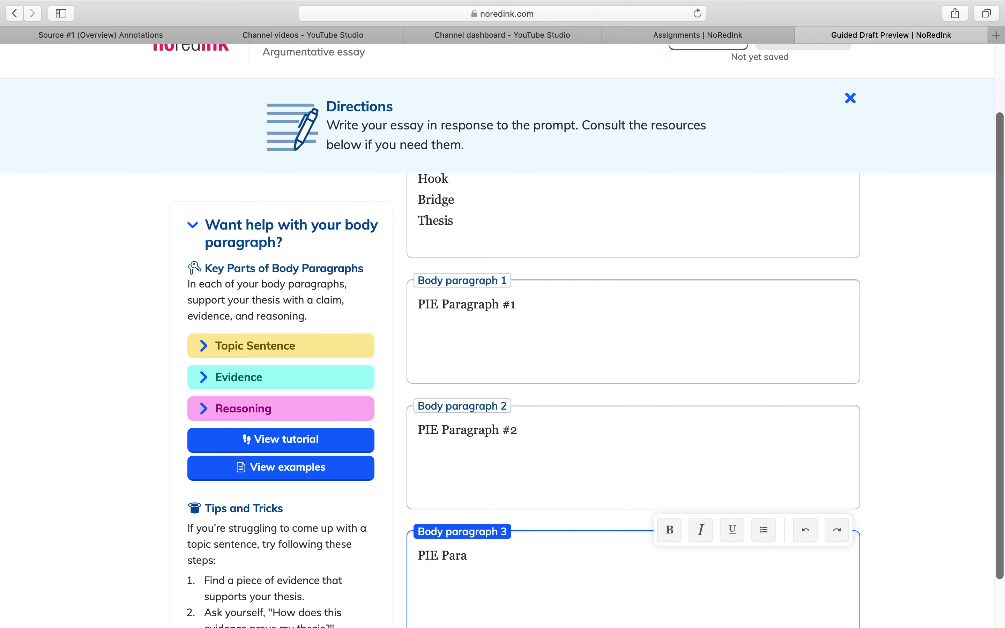
pyautogui.write('graph #3')
pyautogui.click(526, 304)
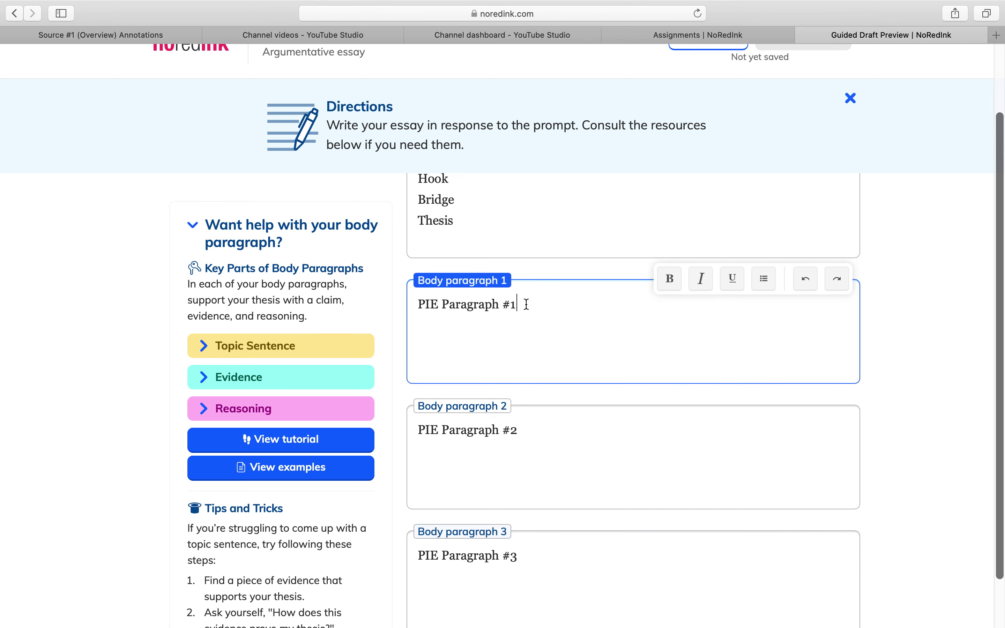
pyautogui.press('Return')
pyautogui.click(901, 318)
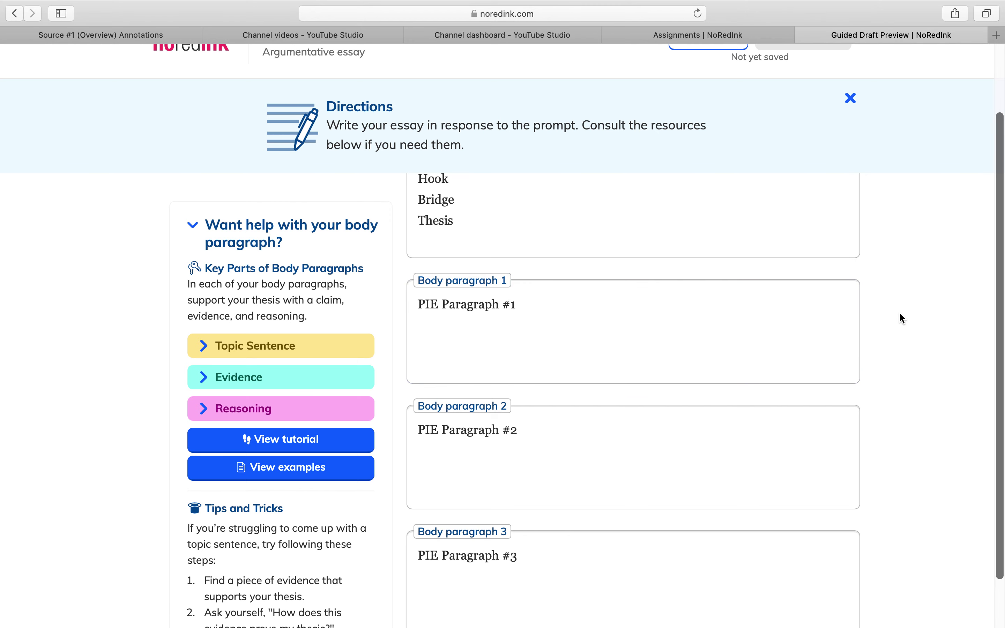
# Add the counterargument section with the text "The one that goes against your point".
pyautogui.scroll(-3, 901, 316)
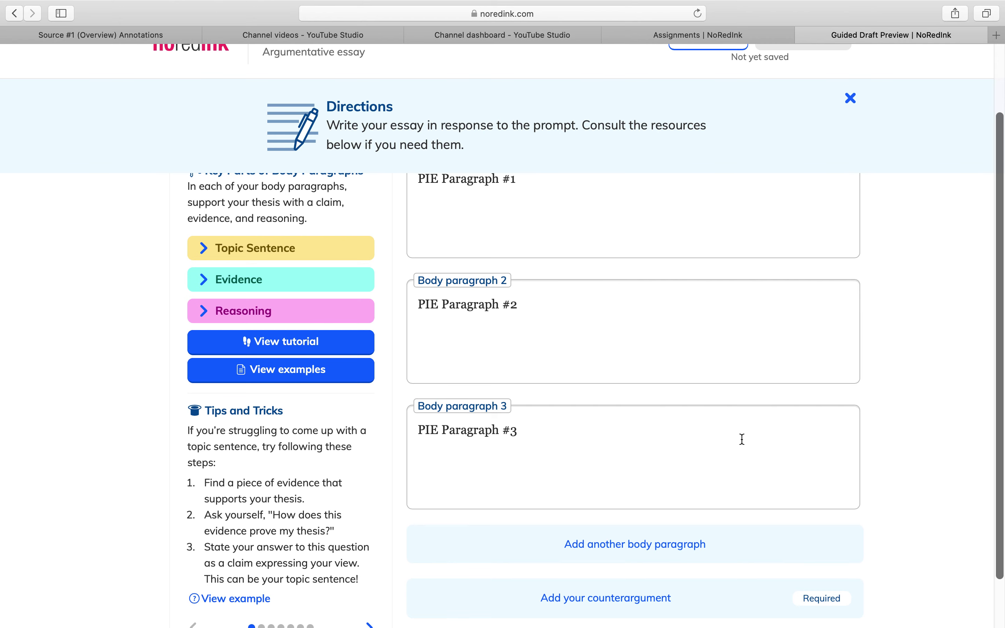
pyautogui.scroll(-3, 878, 479)
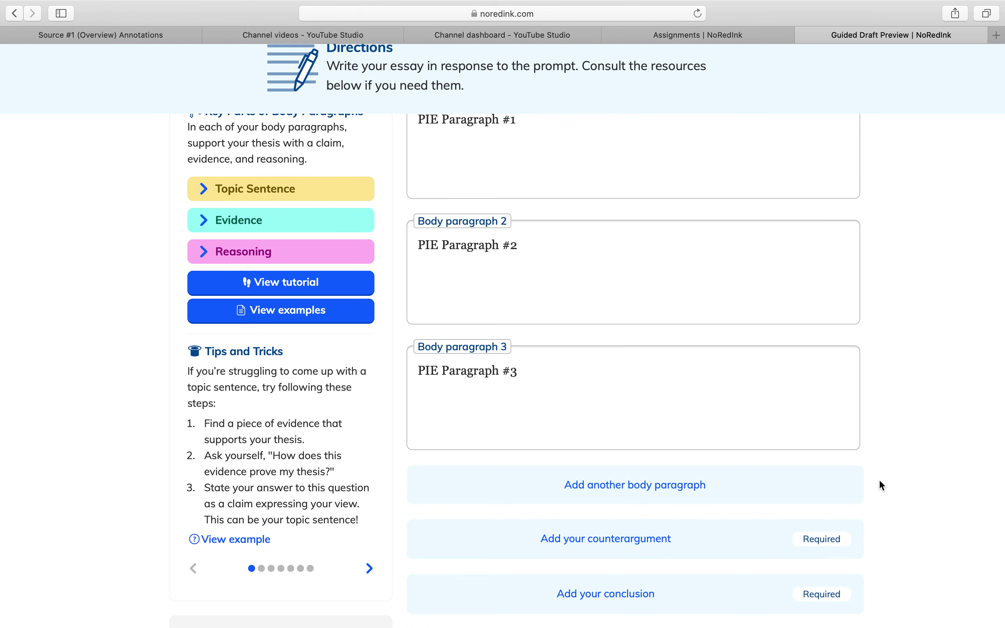
pyautogui.click(789, 542)
pyautogui.scroll(-3, 963, 491)
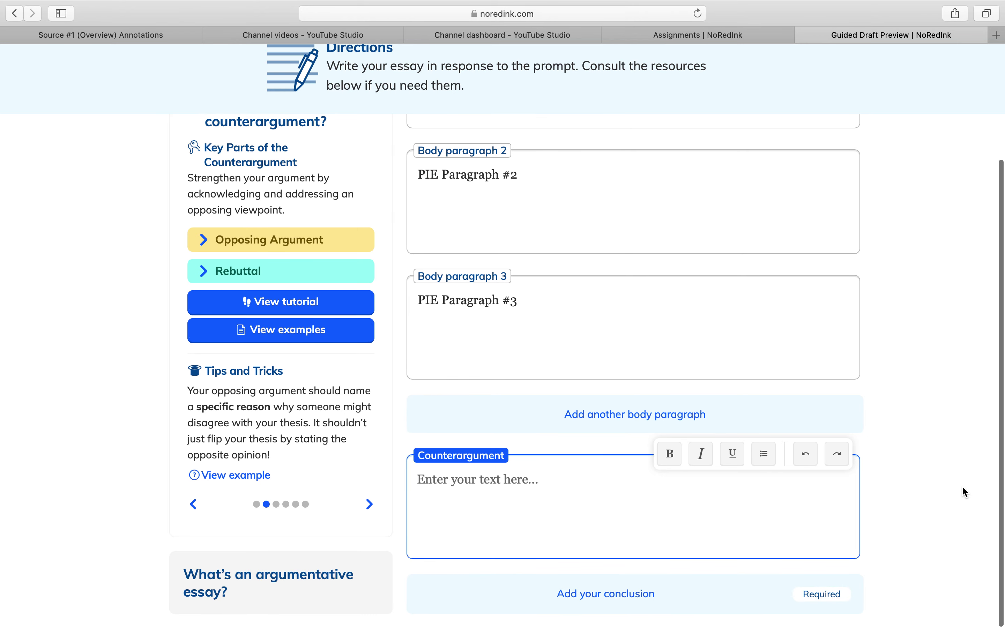
pyautogui.write('The one t')
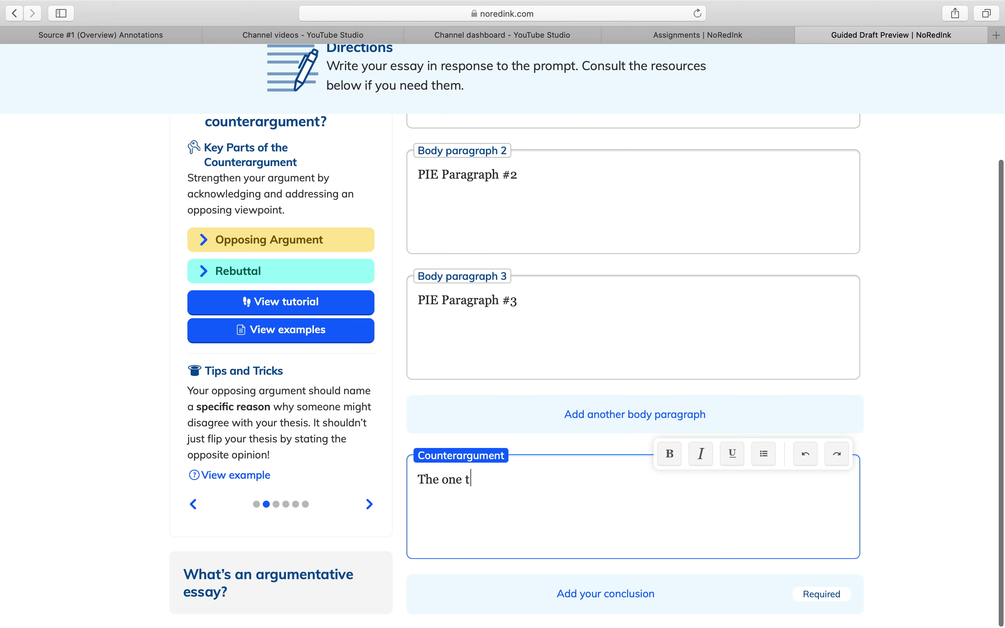
pyautogui.write('hat goes against your point')
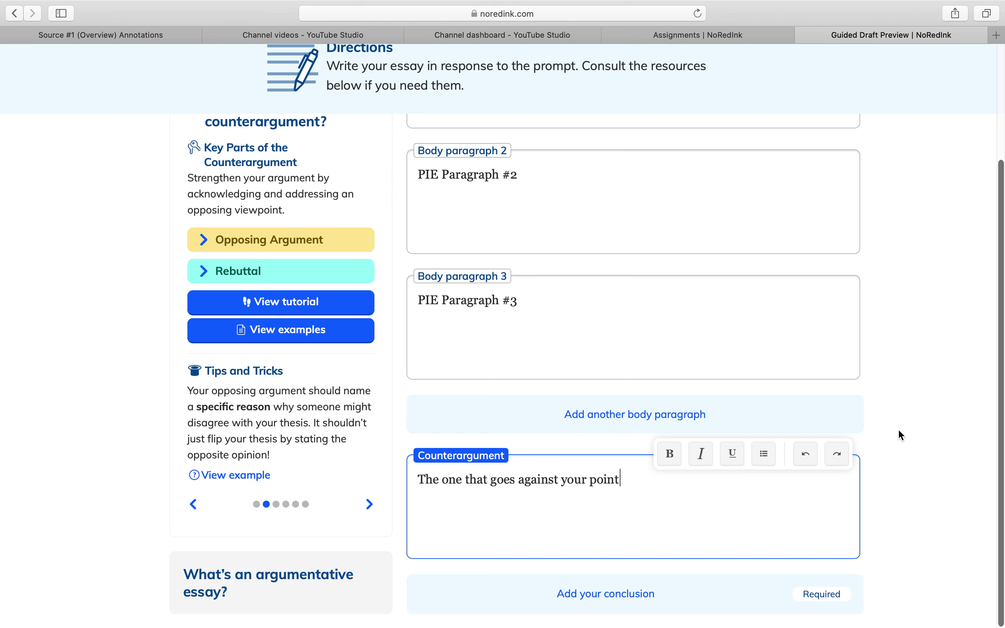
# Add the conclusion section with the text "Restate thesis, revisit evidence, tie it all up".
pyautogui.scroll(-1, 899, 435)
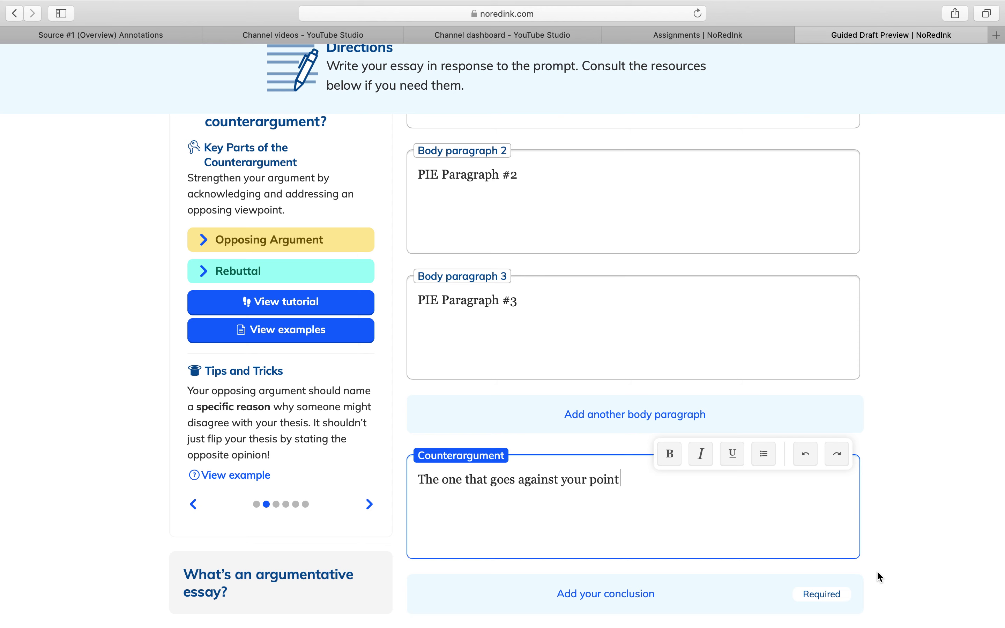
pyautogui.click(822, 598)
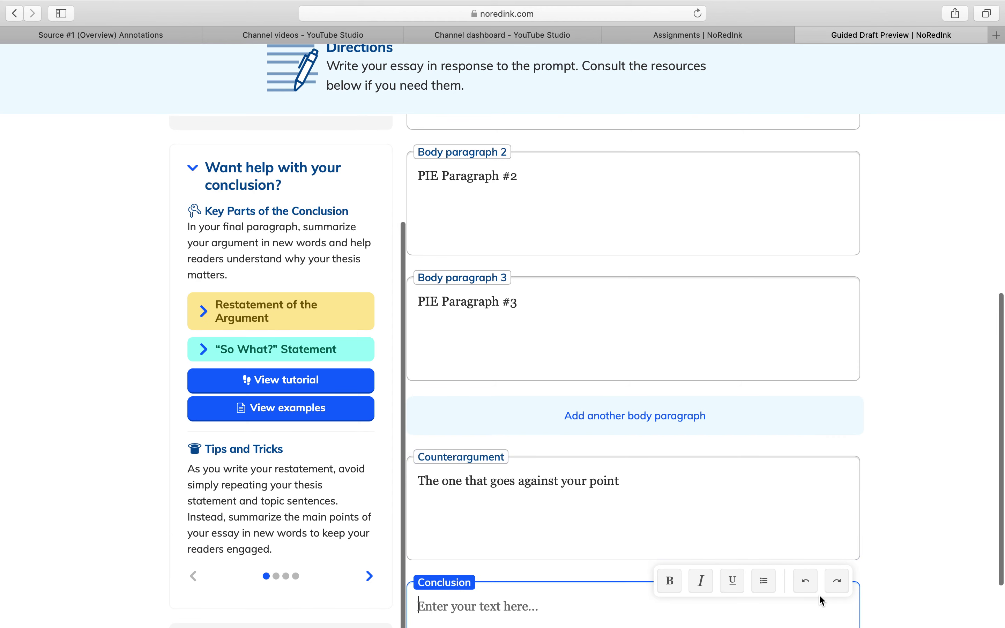
pyautogui.scroll(-2, 889, 493)
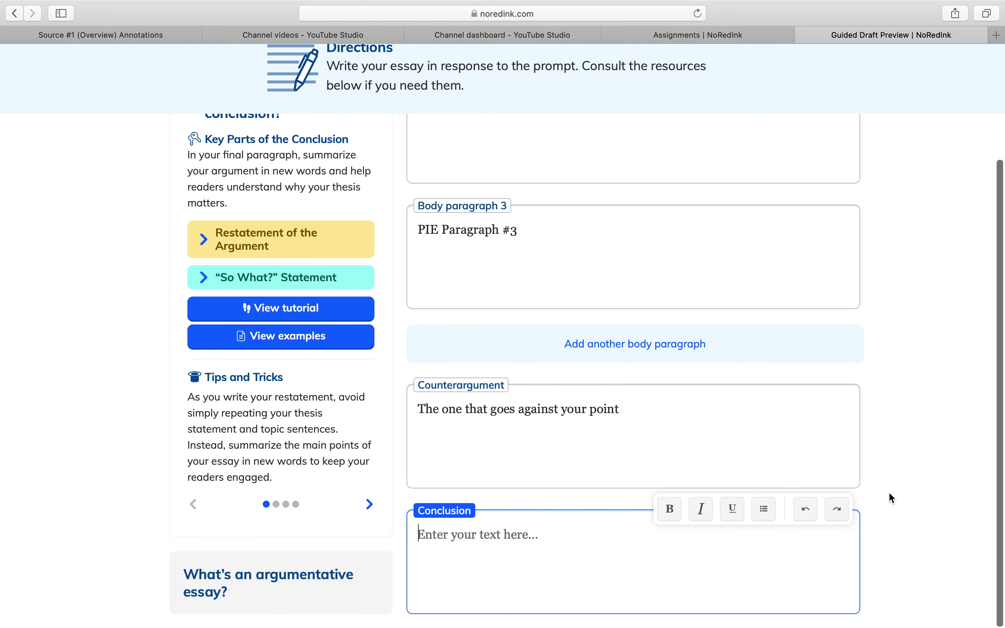
pyautogui.write('Restate the')
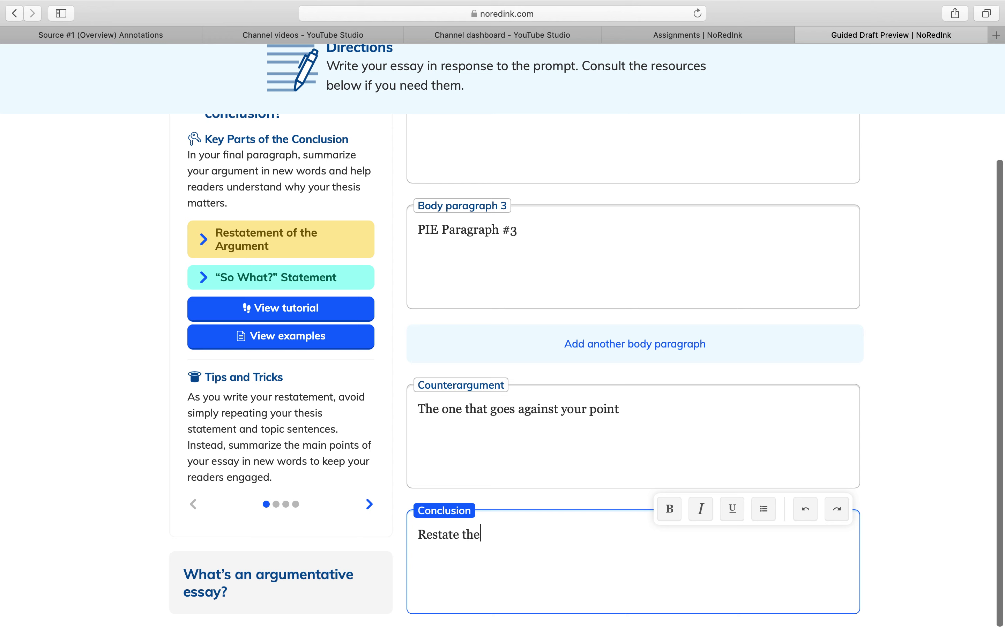
pyautogui.write('sis, revisit evidence, ')
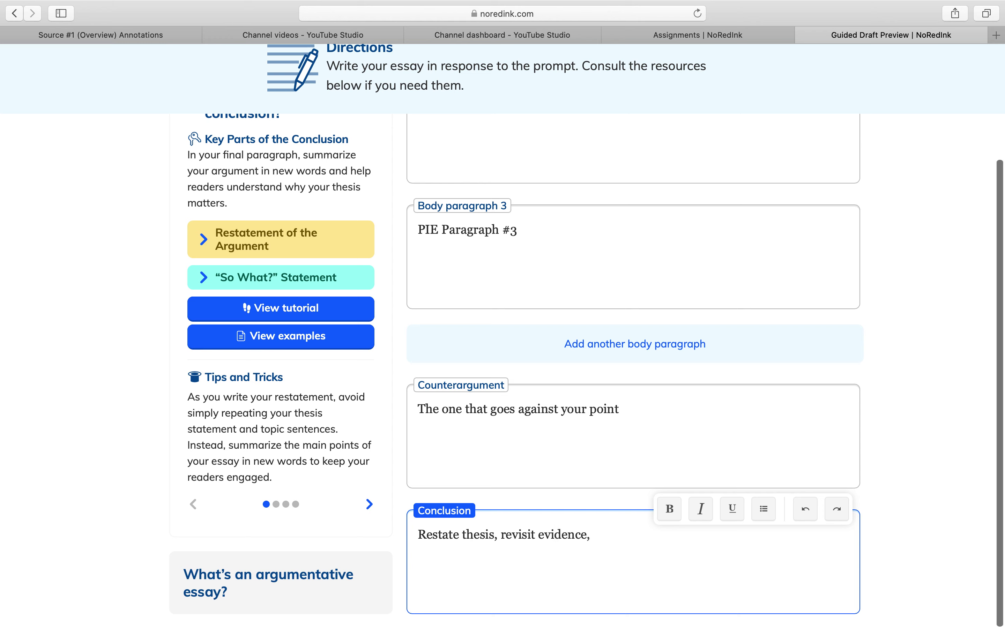
pyautogui.write('tie it all up')
# Start submitting the Argument Paper draft, but choose to go back to the writing instead of confirming.
pyautogui.scroll(6, 928, 491)
pyautogui.scroll(7, 929, 492)
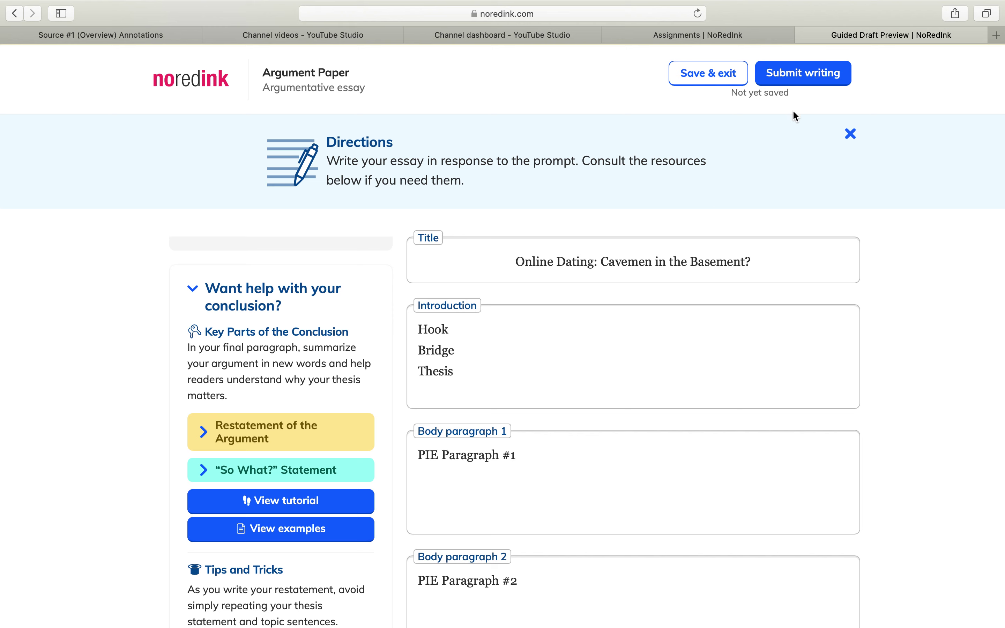
pyautogui.click(813, 80)
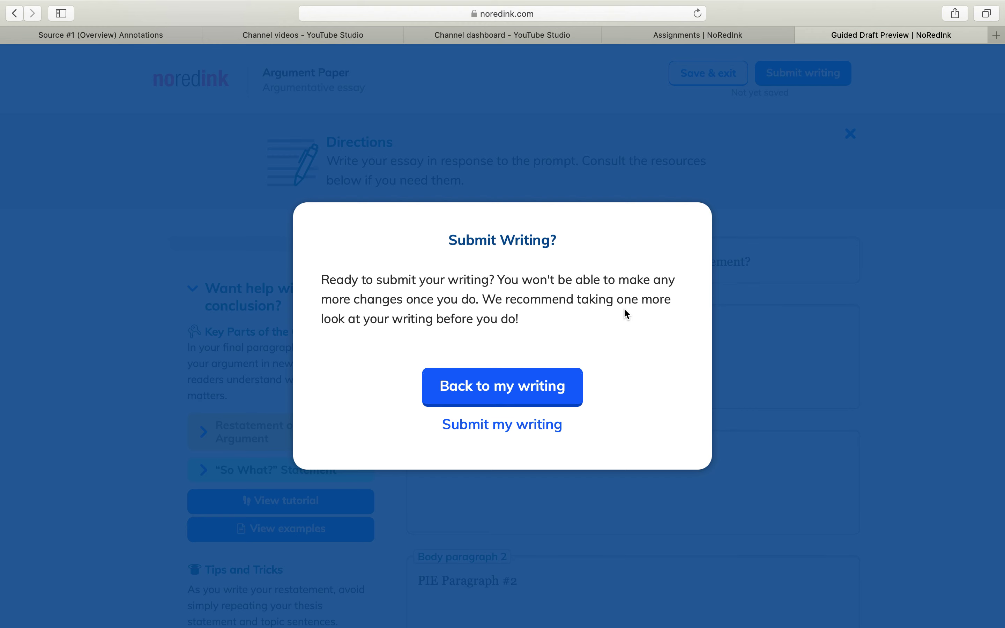
pyautogui.click(506, 388)
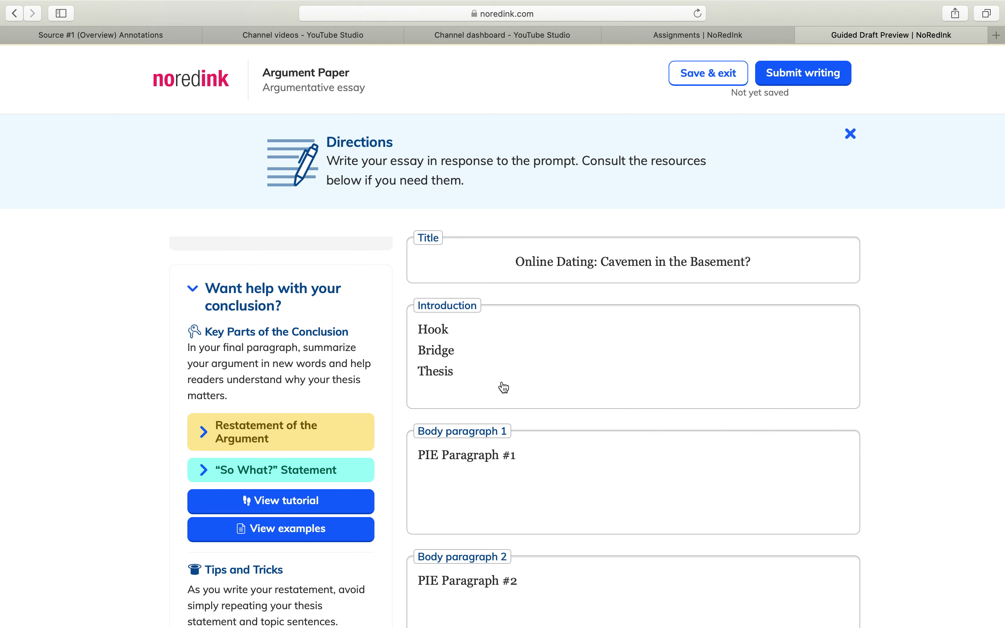
# Look over the draft's sections once more and submit the Argument Paper writing, confirming the submission.
pyautogui.scroll(-8, 653, 436)
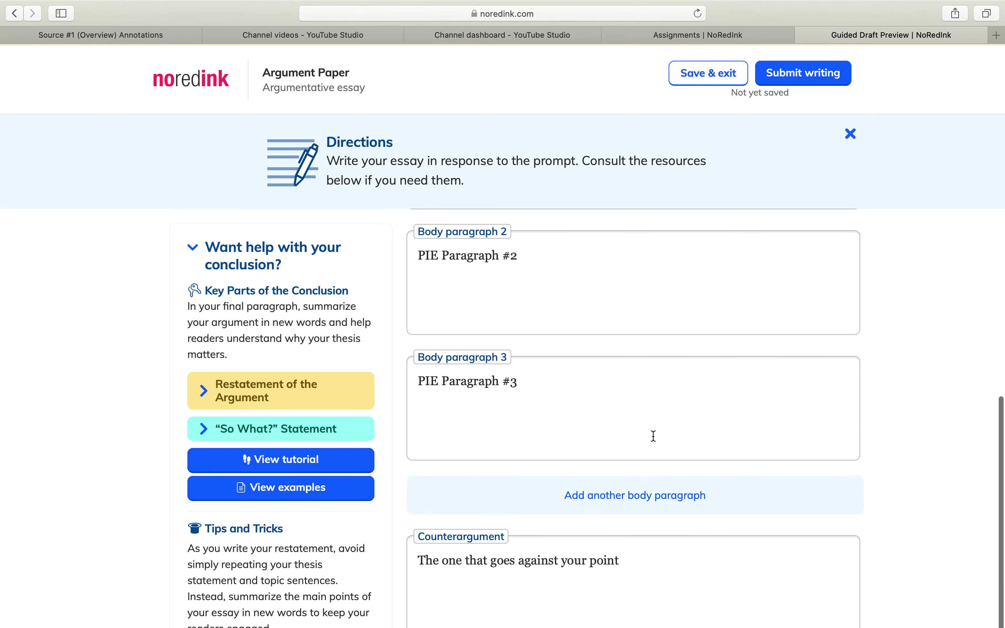
pyautogui.scroll(-2, 654, 436)
pyautogui.scroll(10, 653, 437)
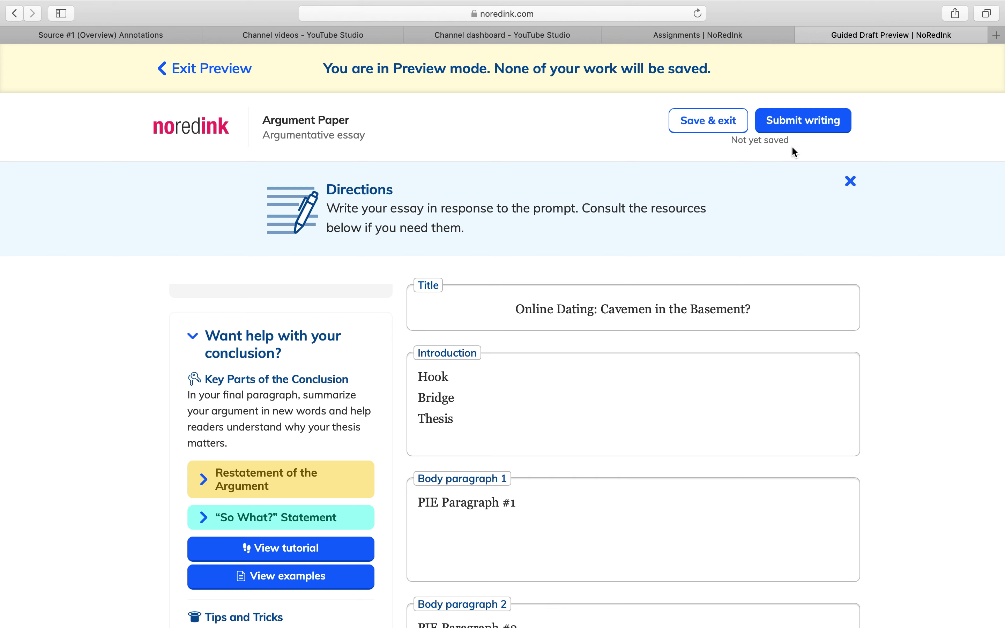
pyautogui.click(809, 124)
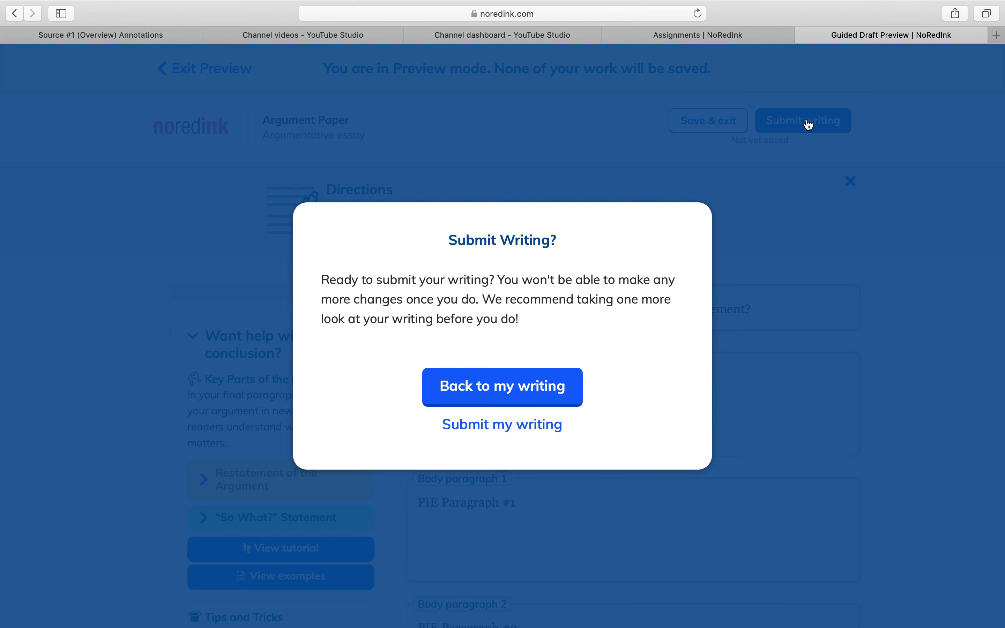
pyautogui.click(499, 425)
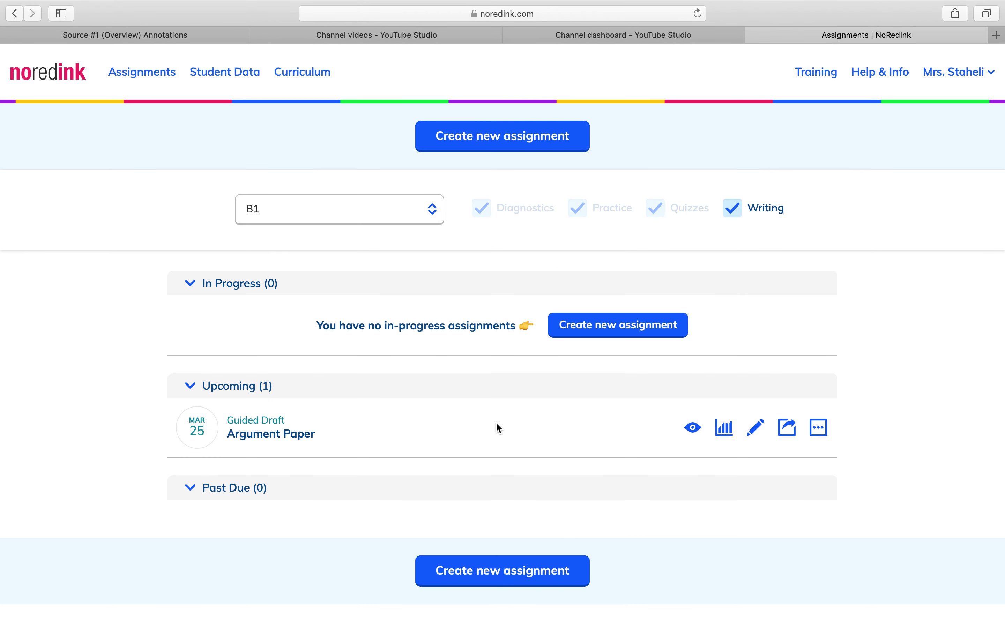